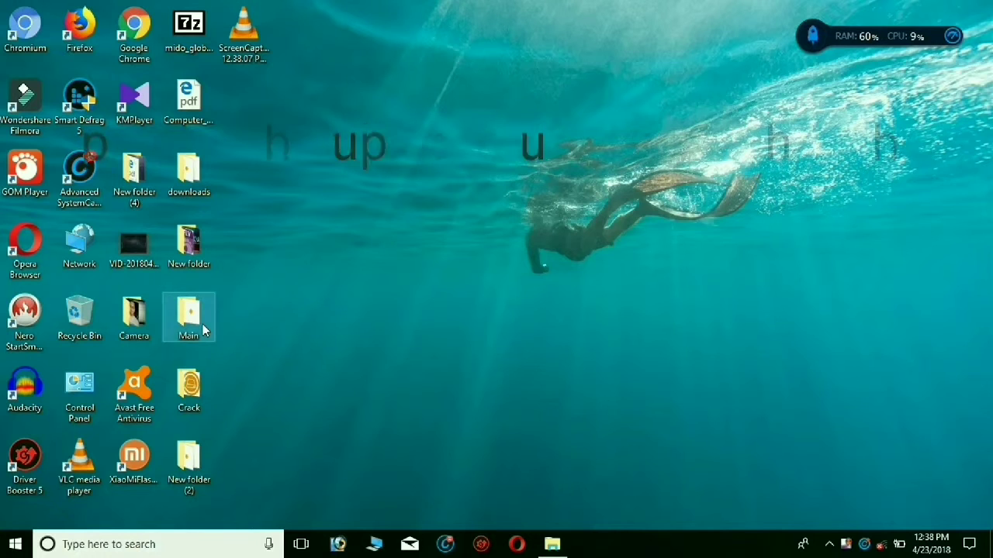
# Step: Run the StellarPhoenixWindowsDataRecovery installer from the desktop's Main folder and accept the license agreement
pyautogui.doubleClick(204, 328)
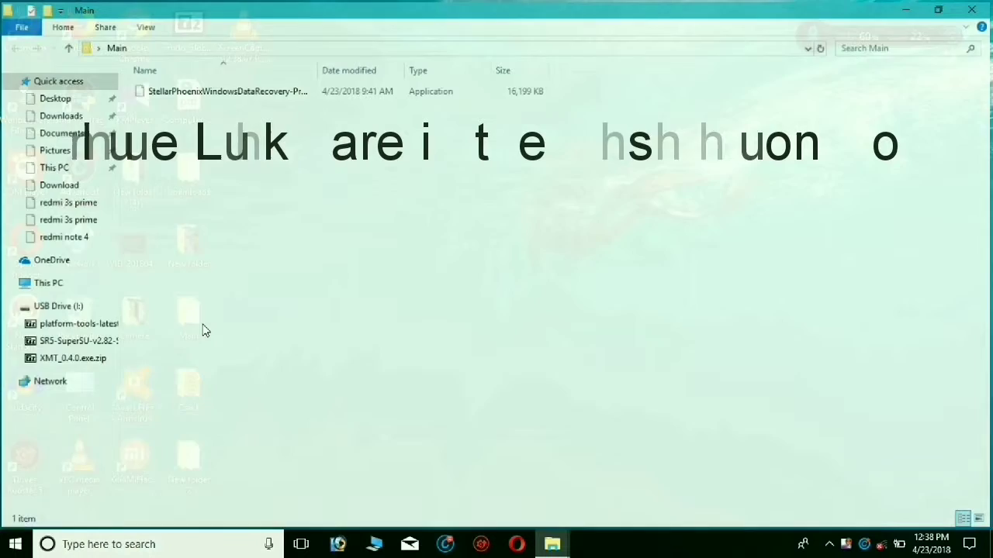
pyautogui.doubleClick(262, 93)
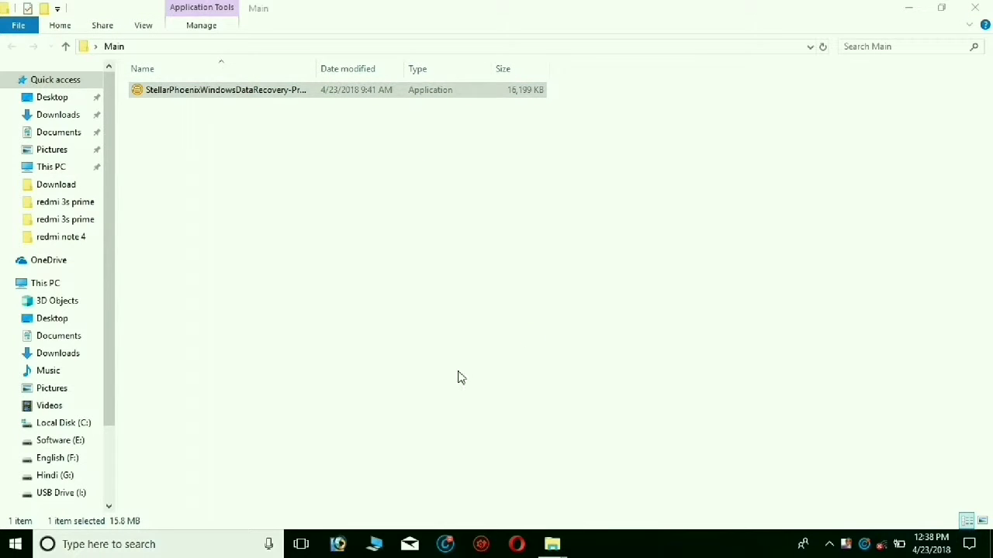
pyautogui.click(564, 388)
pyautogui.click(386, 344)
pyautogui.click(595, 388)
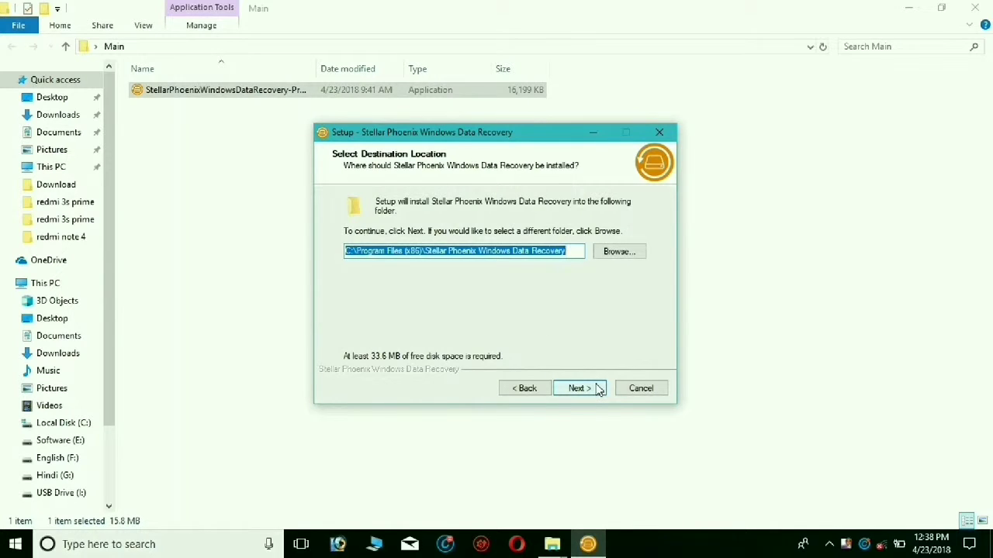
# Step: Install Stellar Phoenix Windows Data Recovery in the default Program Files (x86) folder without creating a desktop icon
pyautogui.click(599, 387)
pyautogui.click(599, 388)
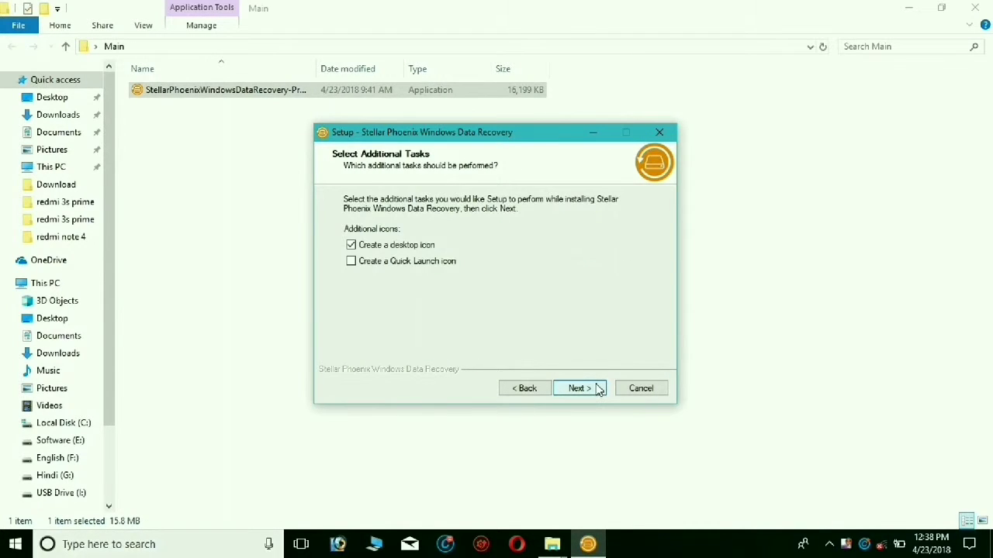
pyautogui.click(377, 247)
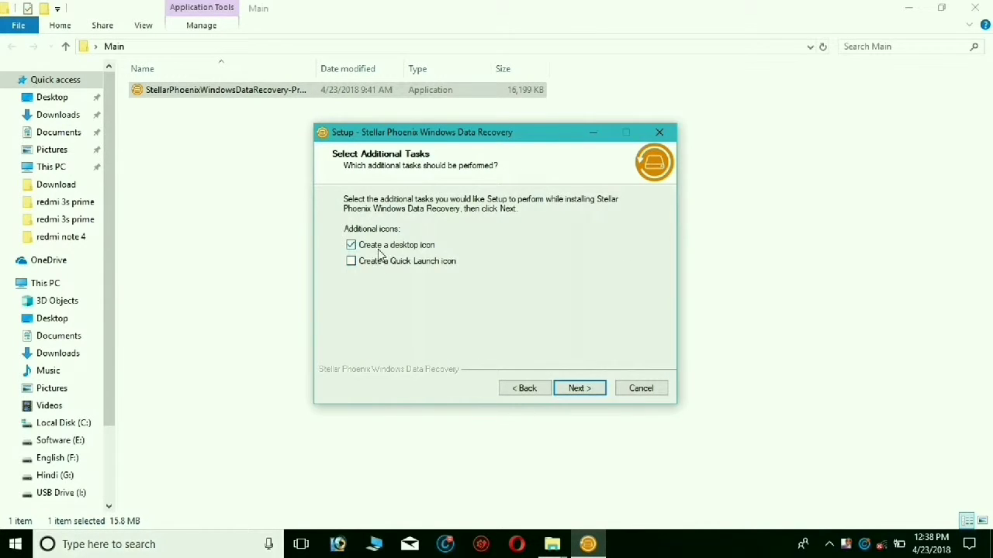
pyautogui.click(580, 388)
pyautogui.click(580, 388)
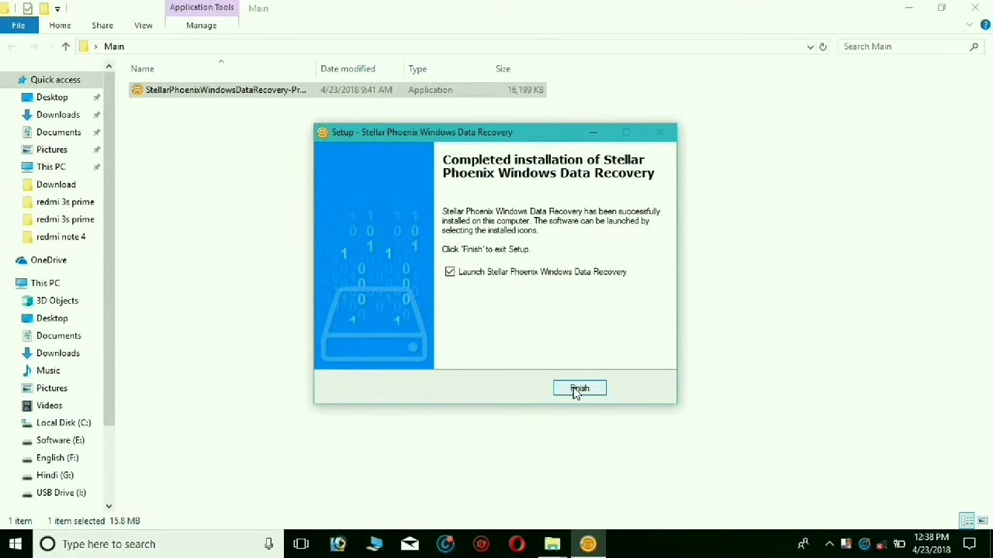
# Step: Finish the setup without launching Stellar Phoenix Windows Data Recovery and close the Main folder
pyautogui.click(502, 273)
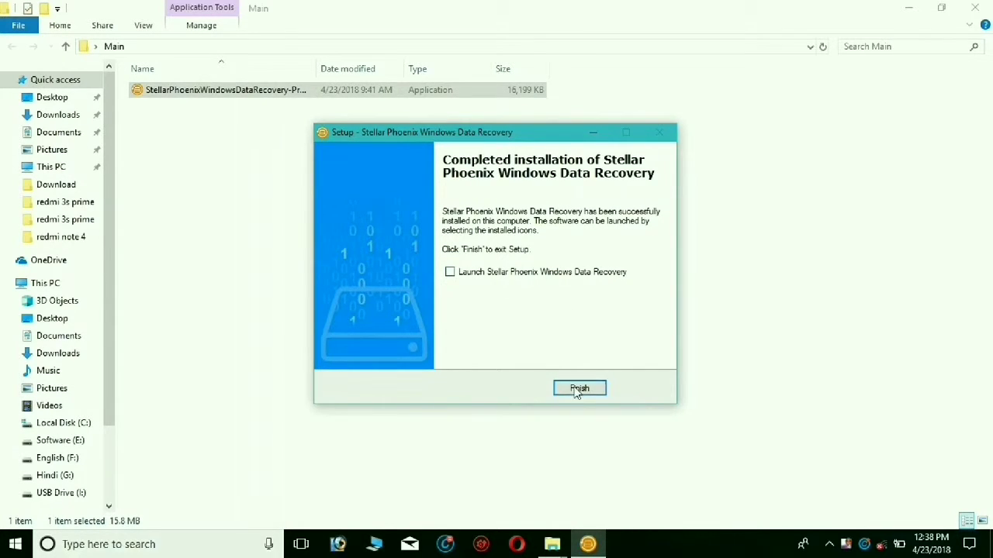
pyautogui.click(579, 389)
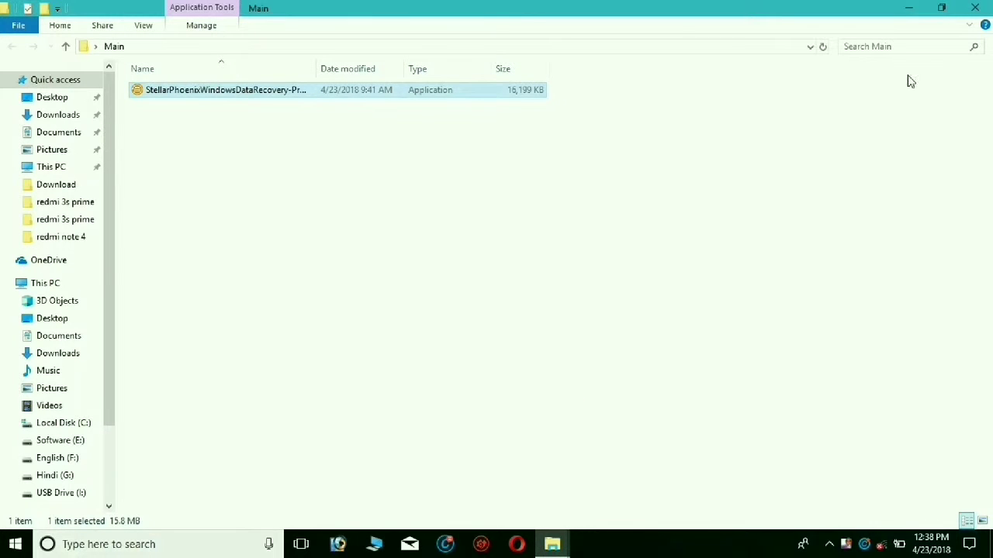
pyautogui.click(975, 8)
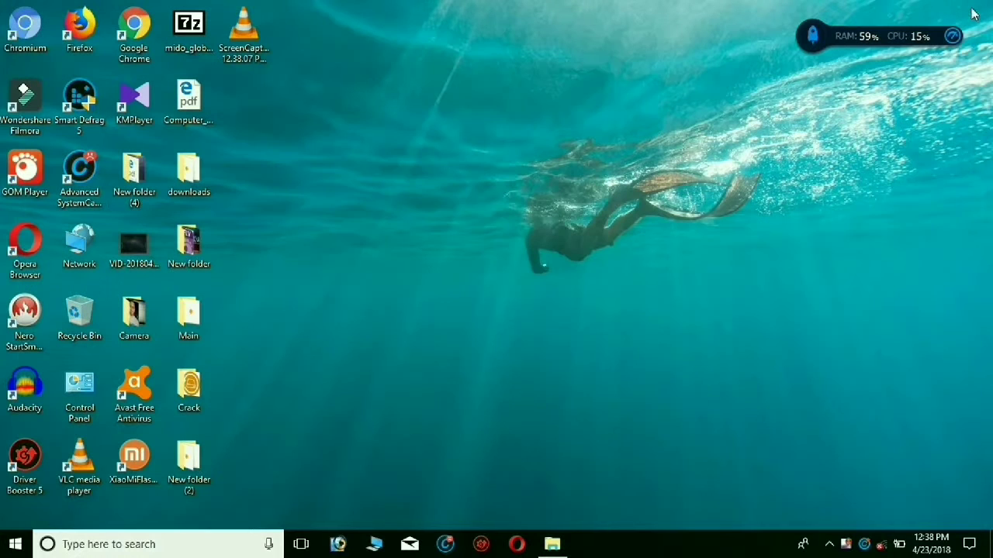
# Step: Copy the StellarPhoenixWindowsDataRecovery Crack.exe file from the desktop's Crack folder
pyautogui.doubleClick(190, 385)
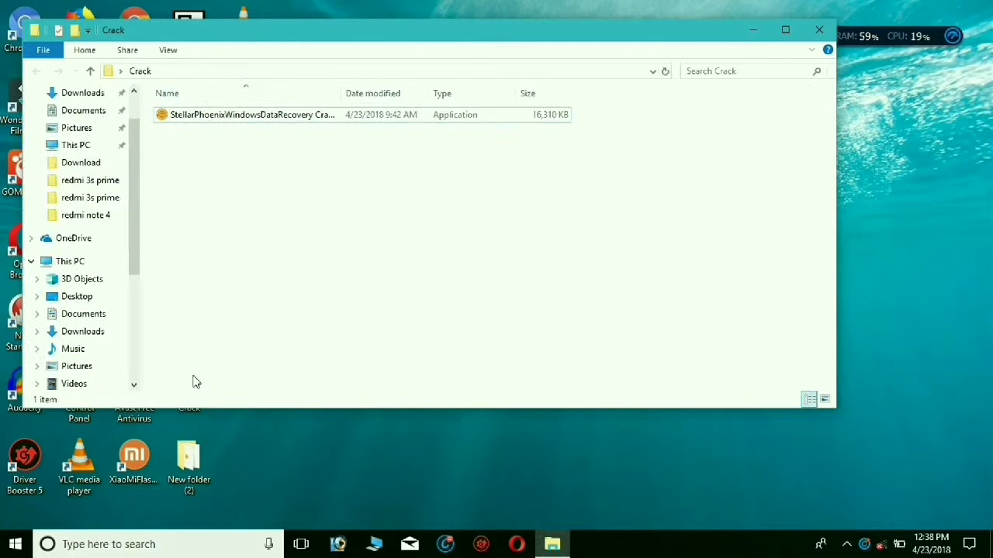
pyautogui.doubleClick(397, 39)
pyautogui.click(253, 96)
pyautogui.rightClick(254, 93)
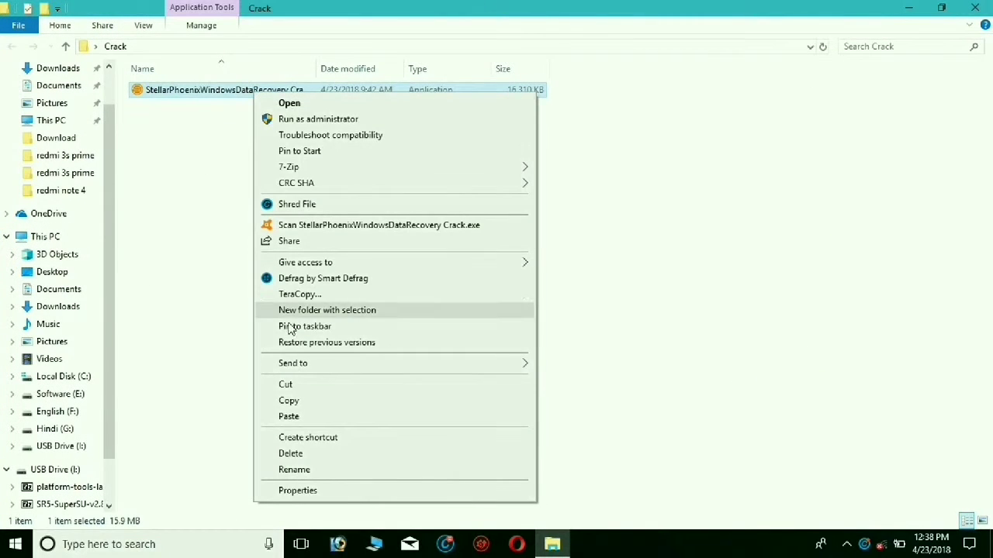
pyautogui.click(289, 401)
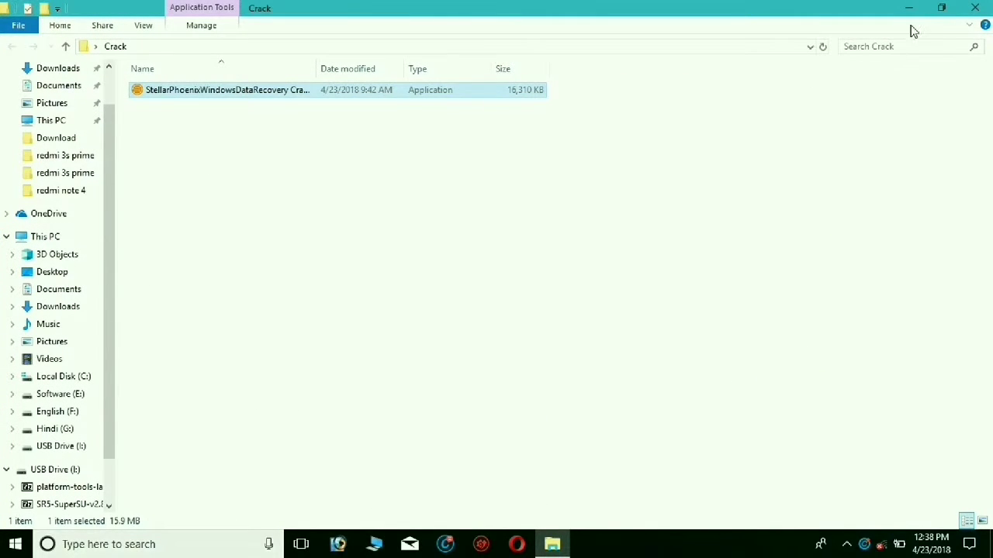
# Step: Open the Stellar Phoenix Windows Data Recovery folder in Program Files (x86) on Local Disk (C:)
pyautogui.click(47, 237)
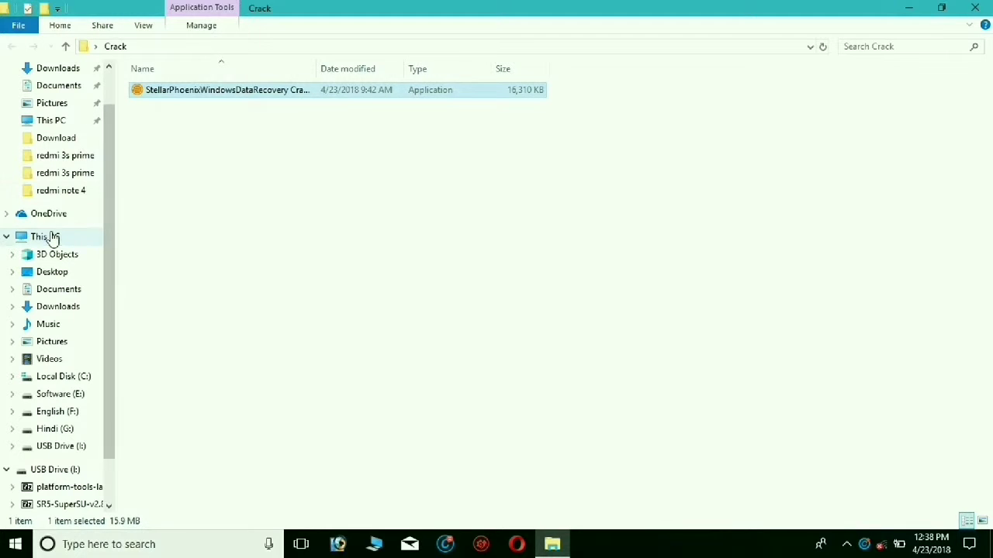
pyautogui.doubleClick(240, 223)
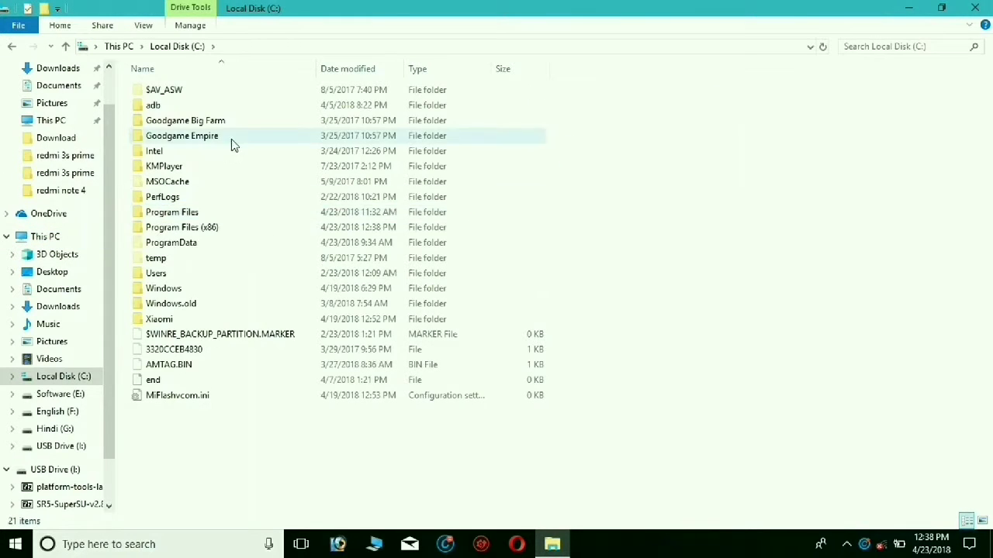
pyautogui.doubleClick(209, 229)
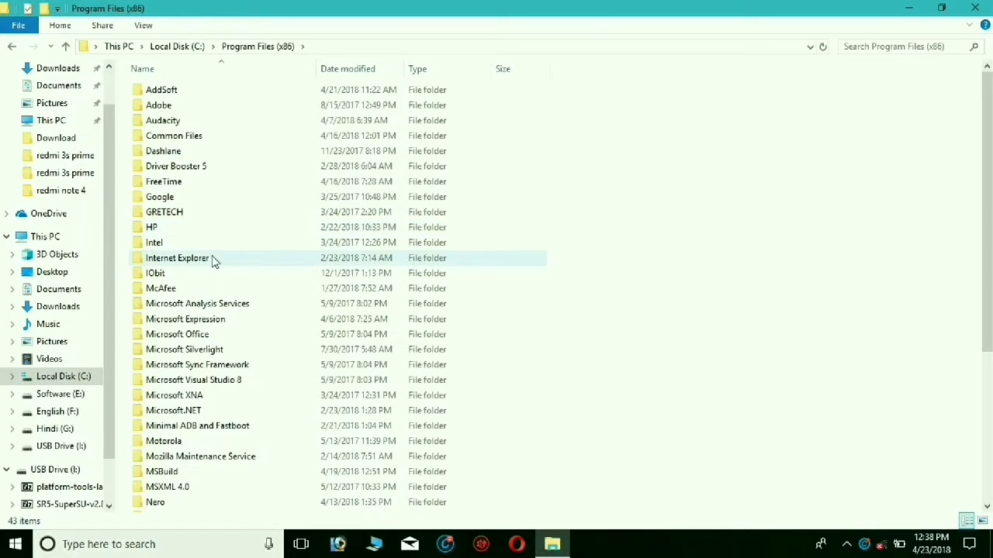
pyautogui.scroll(-4, 211, 294)
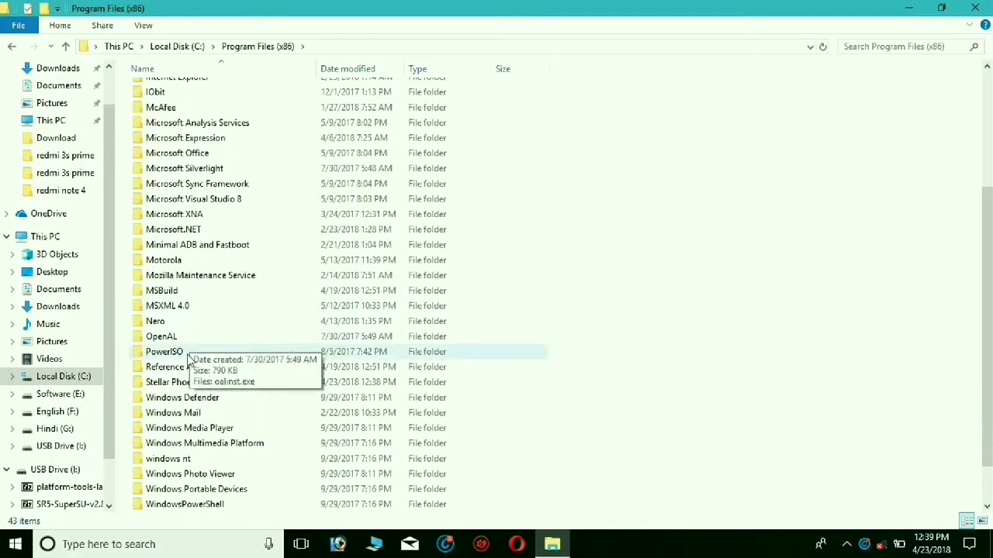
pyautogui.doubleClick(203, 383)
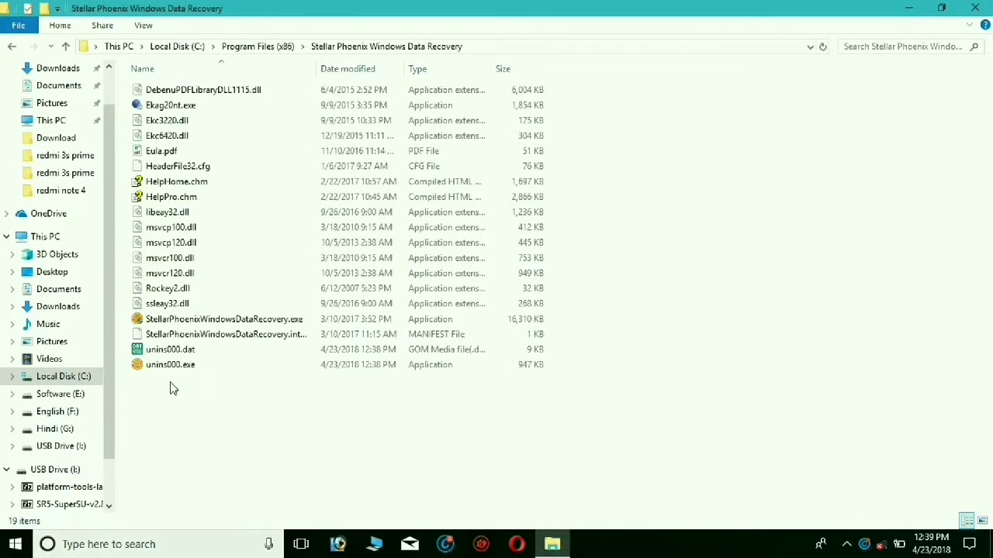
# Step: Delete StellarPhoenixWindowsDataRecovery.exe from the installation folder
pyautogui.click(204, 321)
pyautogui.rightClick(199, 319)
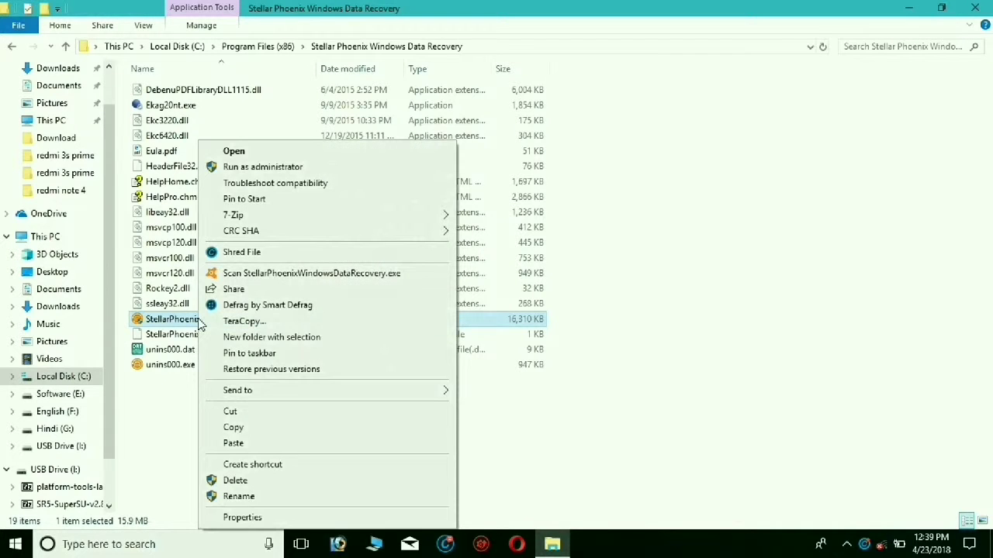
pyautogui.click(237, 480)
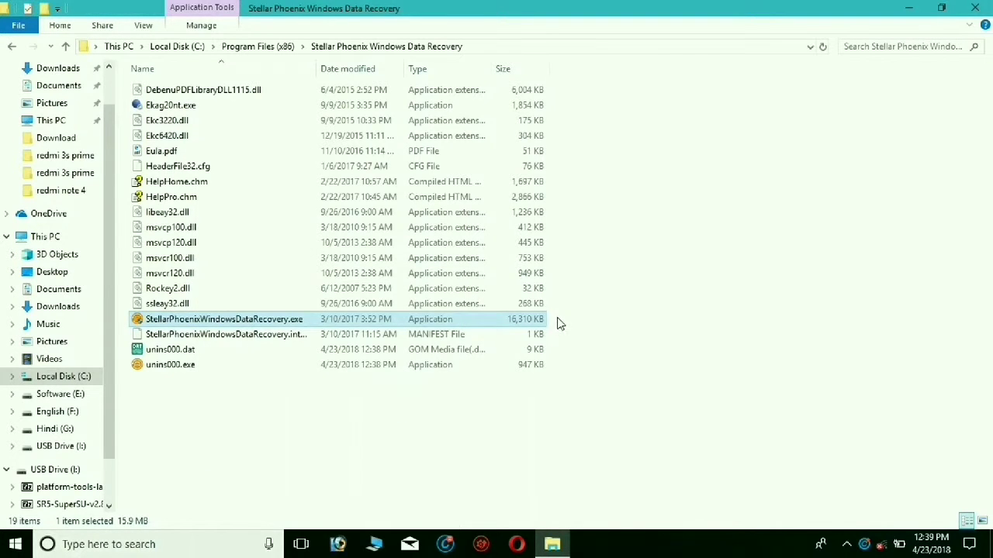
# Step: Paste the copied StellarPhoenixWindowsDataRecovery Crack.exe into the installation folder, allowing the administrator permission
pyautogui.rightClick(278, 398)
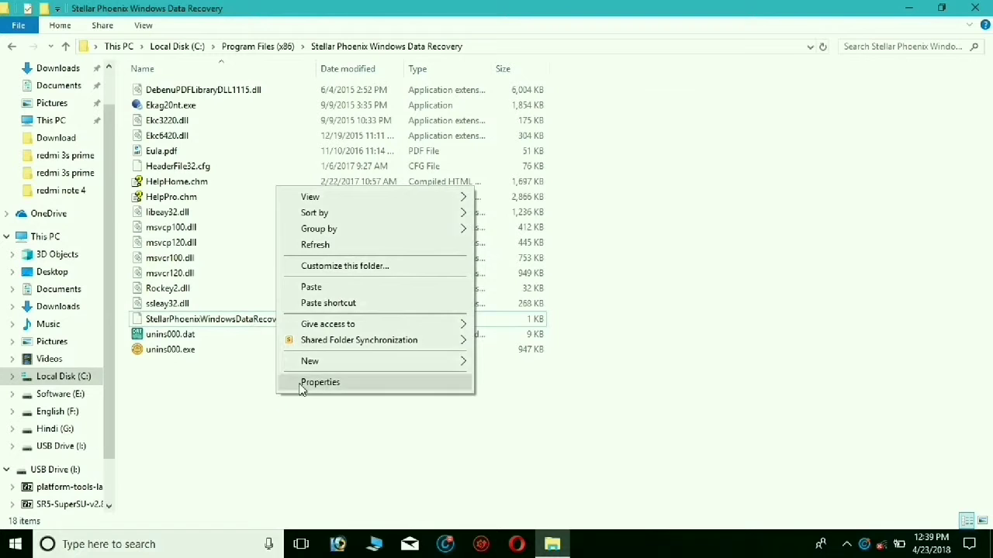
pyautogui.click(339, 288)
pyautogui.click(364, 329)
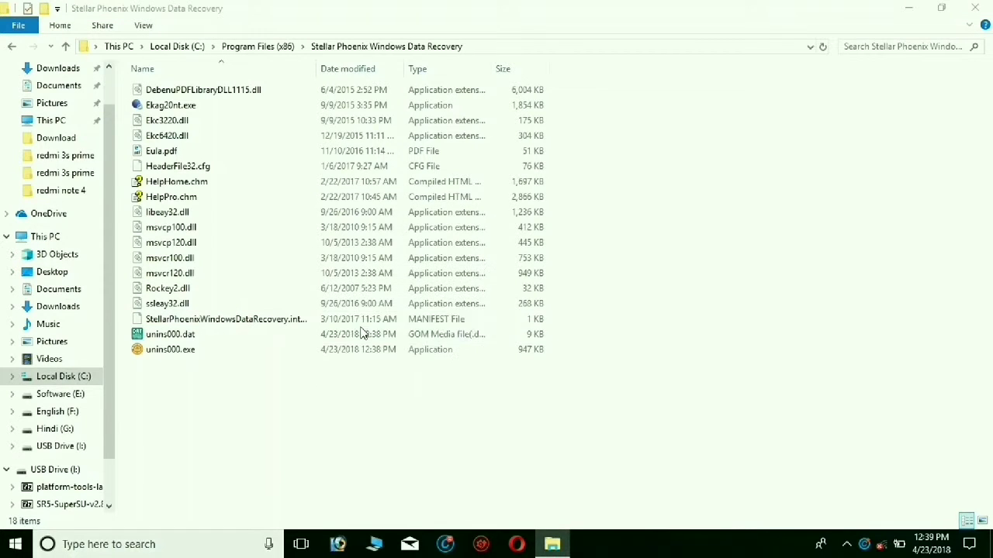
pyautogui.click(447, 177)
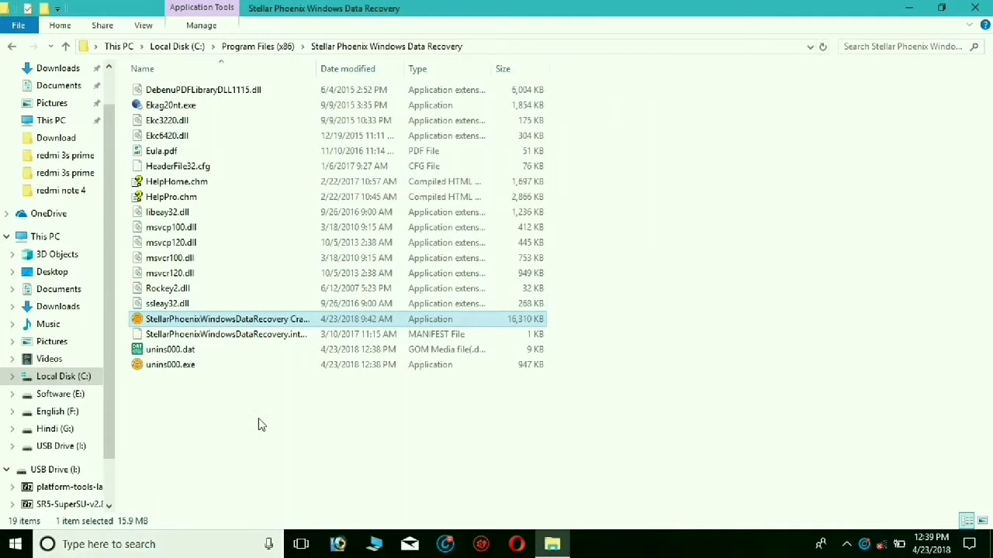
# Step: Create a desktop shortcut to the pasted StellarPhoenixWindowsDataRecovery Crack.exe and close the folder window
pyautogui.rightClick(221, 325)
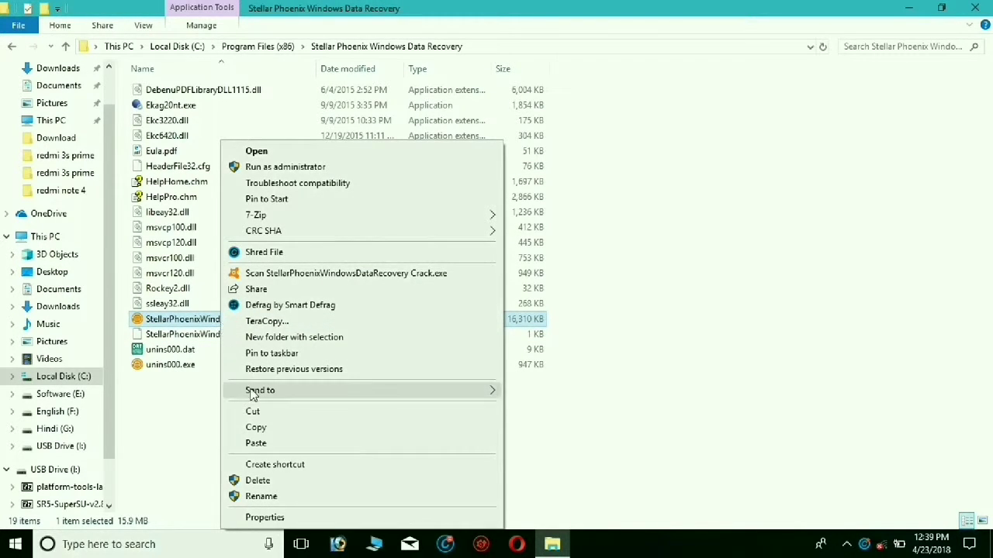
pyautogui.moveTo(377, 397)
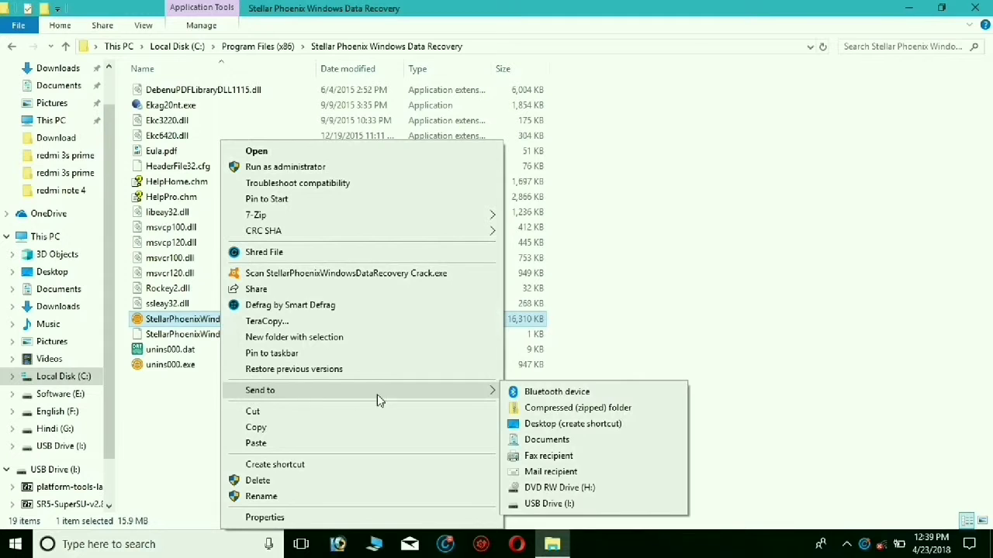
pyautogui.click(564, 426)
pyautogui.click(975, 8)
# Step: Test-launch Stellar Phoenix Windows Data Recovery from its desktop shortcut, close it again and open This PC
pyautogui.doubleClick(242, 101)
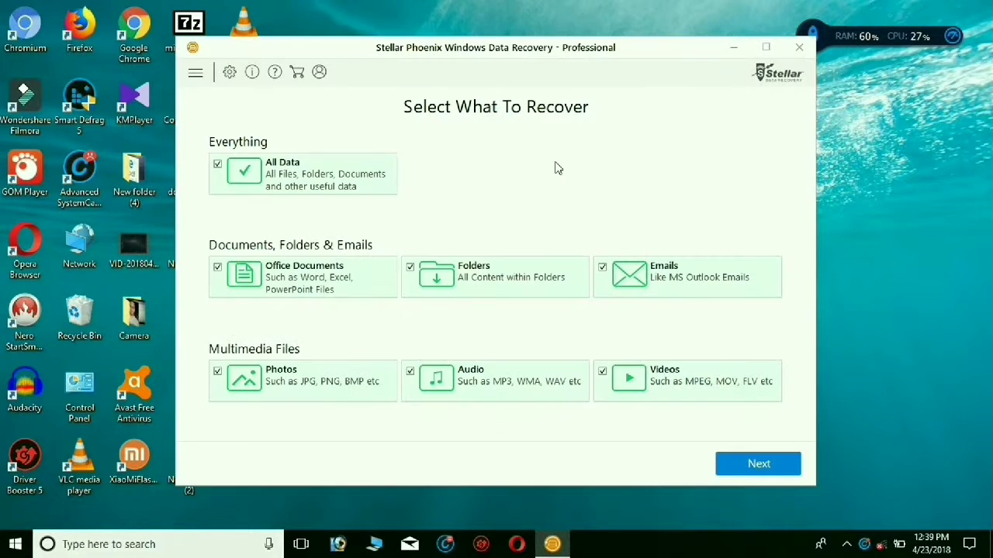
pyautogui.click(758, 462)
pyautogui.click(733, 47)
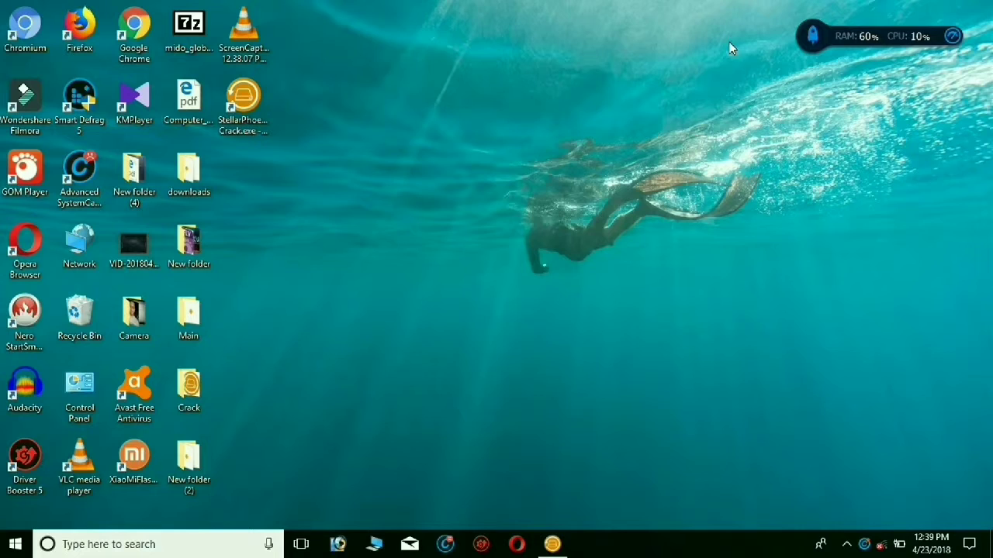
pyautogui.click(374, 544)
pyautogui.click(552, 544)
pyautogui.click(800, 48)
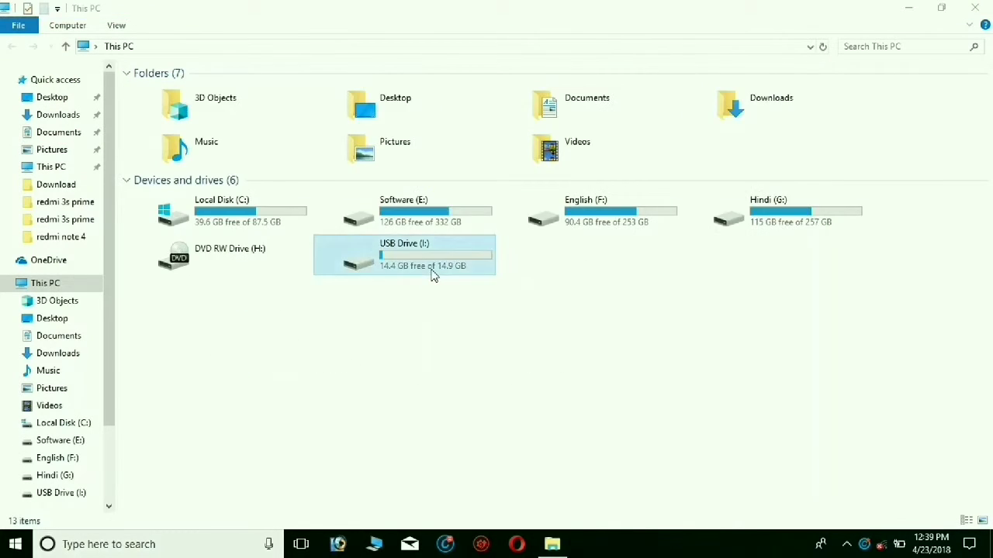
# Step: Permanently delete all files from USB Drive (I:)
pyautogui.doubleClick(432, 273)
pyautogui.click(11, 47)
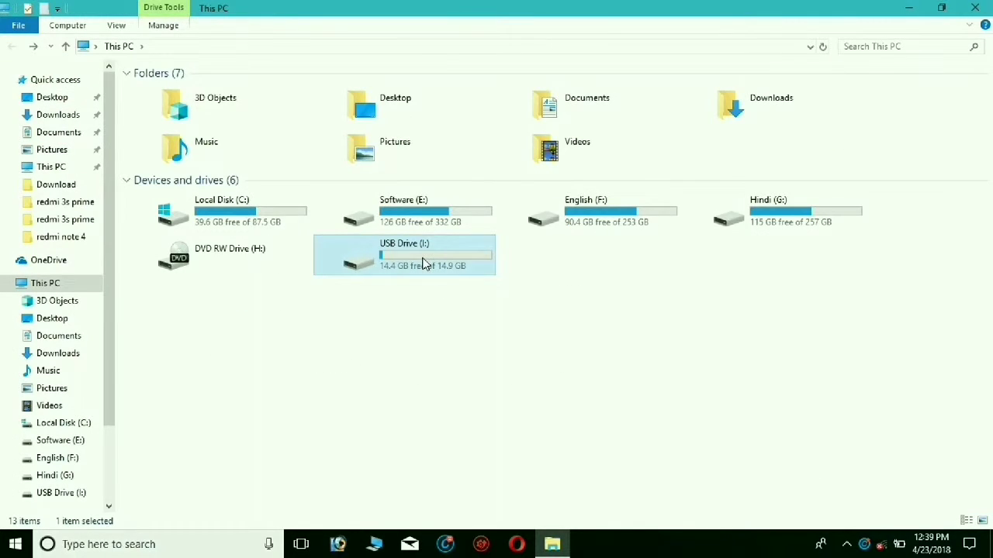
pyautogui.doubleClick(425, 264)
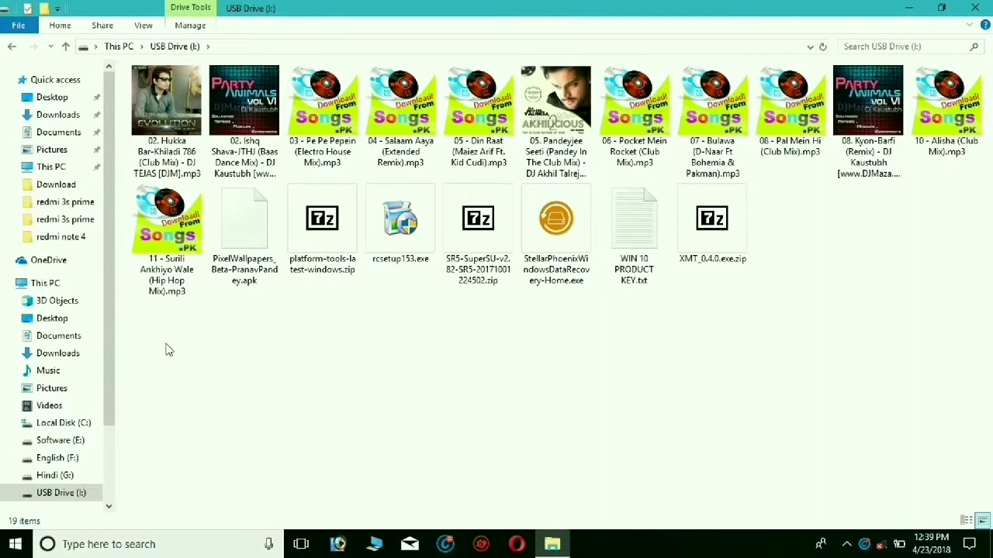
pyautogui.moveTo(187, 356); pyautogui.dragTo(989, 61)
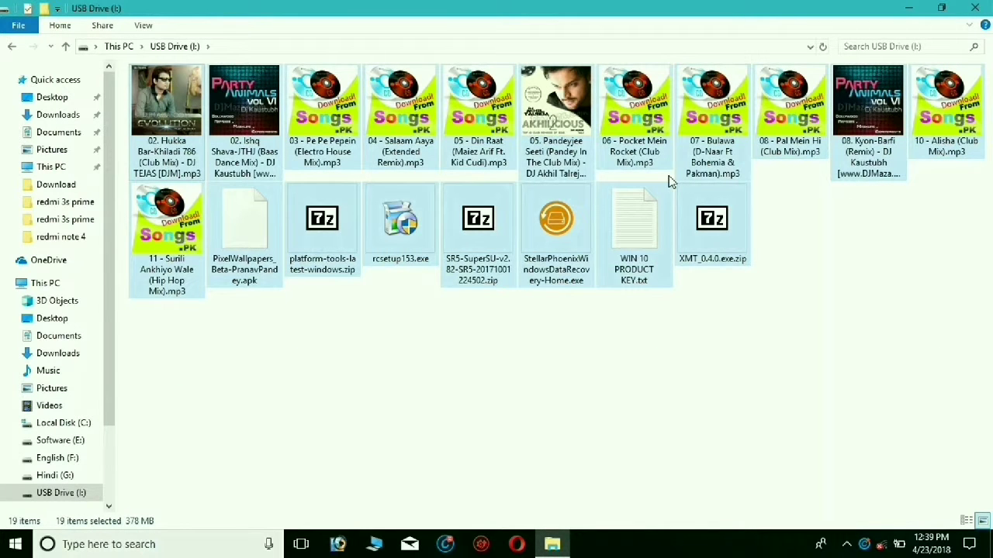
pyautogui.press('Delete')
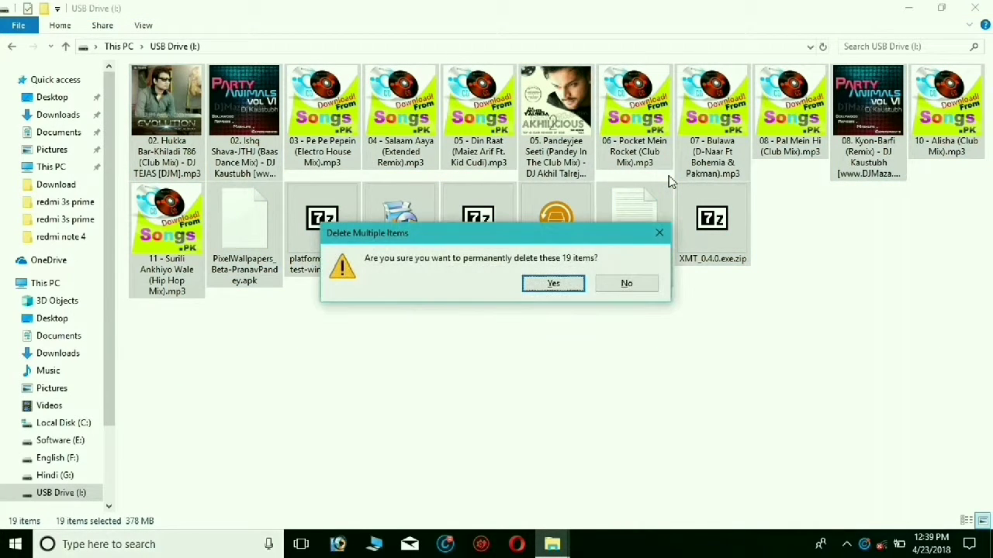
pyautogui.press('Return')
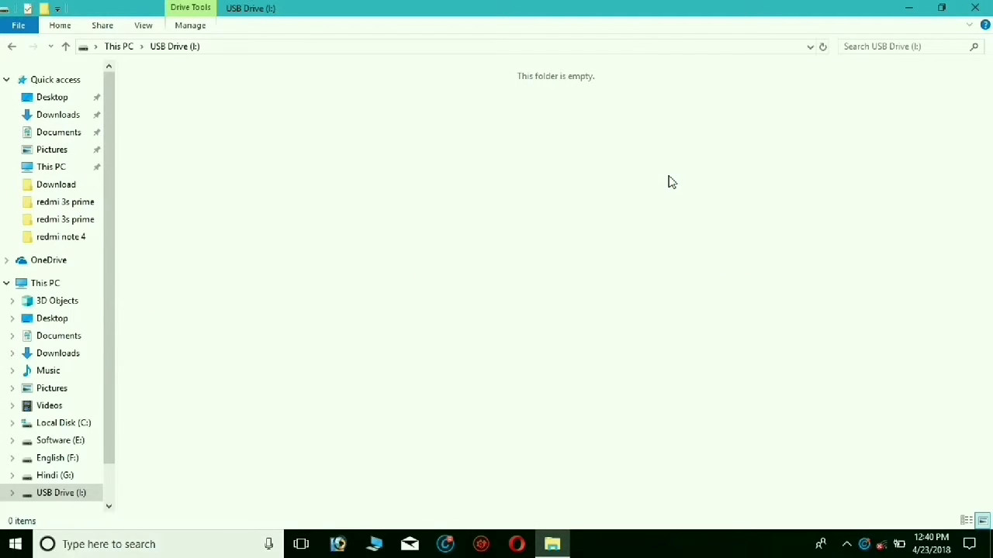
# Step: Check the contents and free space of USB Drive (I:) from This PC, and close the window
pyautogui.click(12, 47)
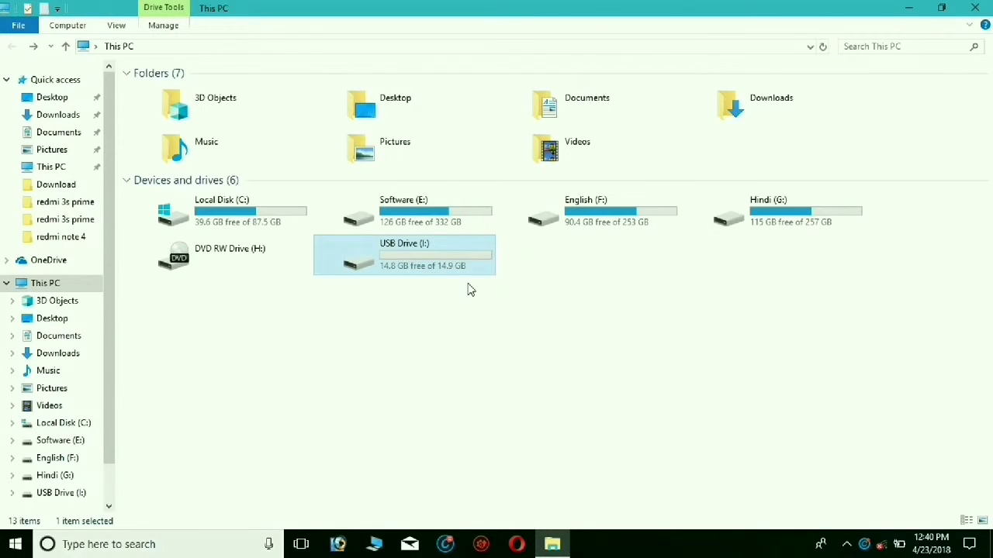
pyautogui.doubleClick(433, 273)
pyautogui.click(12, 47)
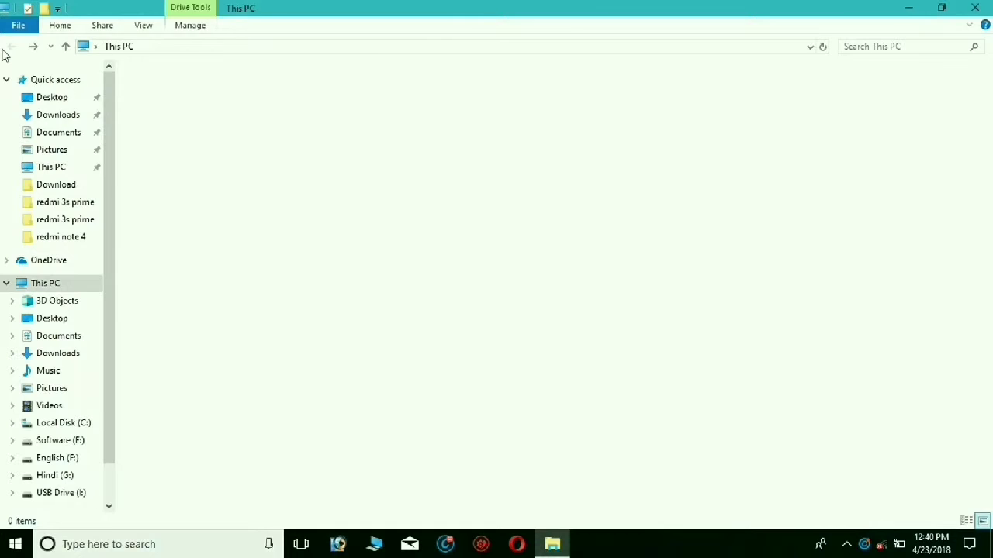
pyautogui.click(975, 8)
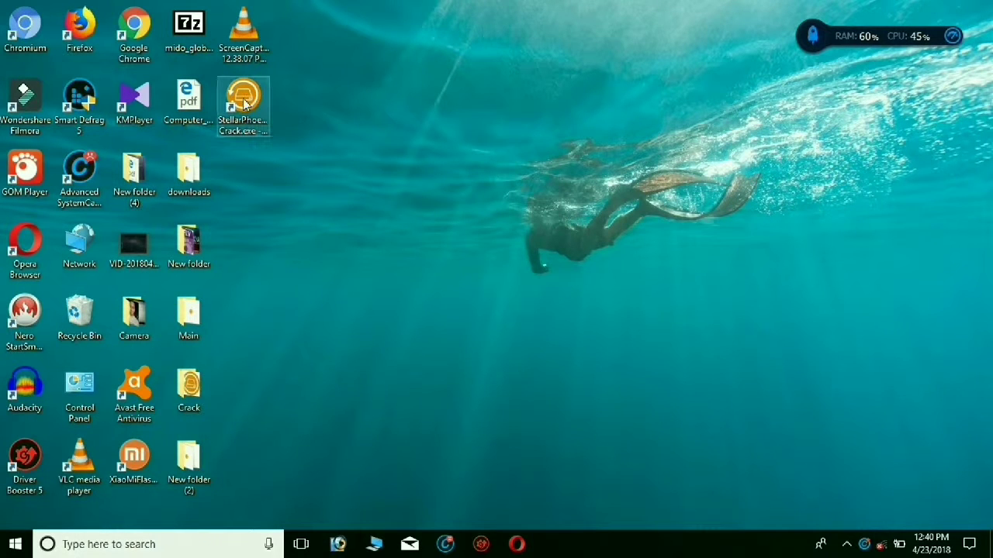
# Step: Launch Stellar Phoenix Windows Data Recovery, keep all data types selected, scan Local Disk (I:) and dismiss the scan summary
pyautogui.doubleClick(244, 103)
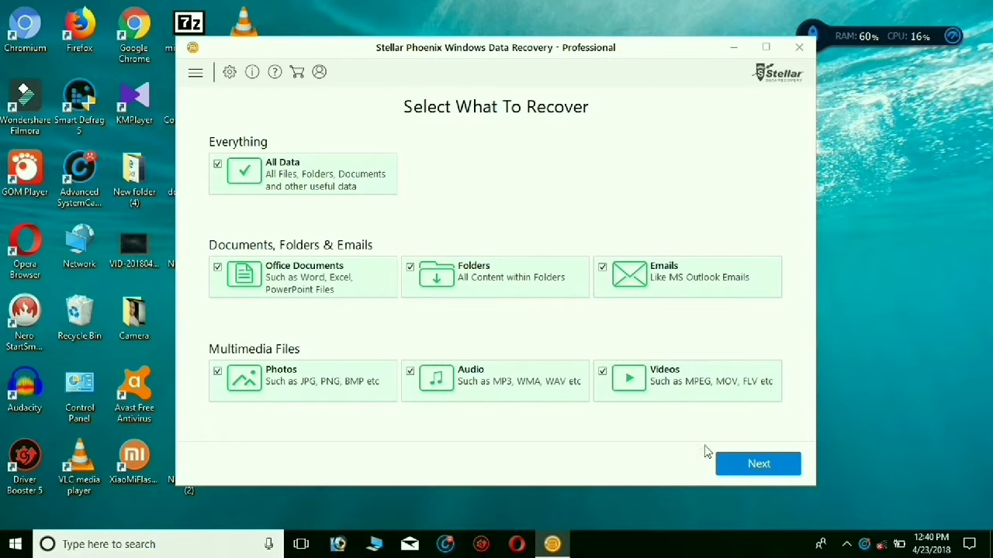
pyautogui.click(752, 465)
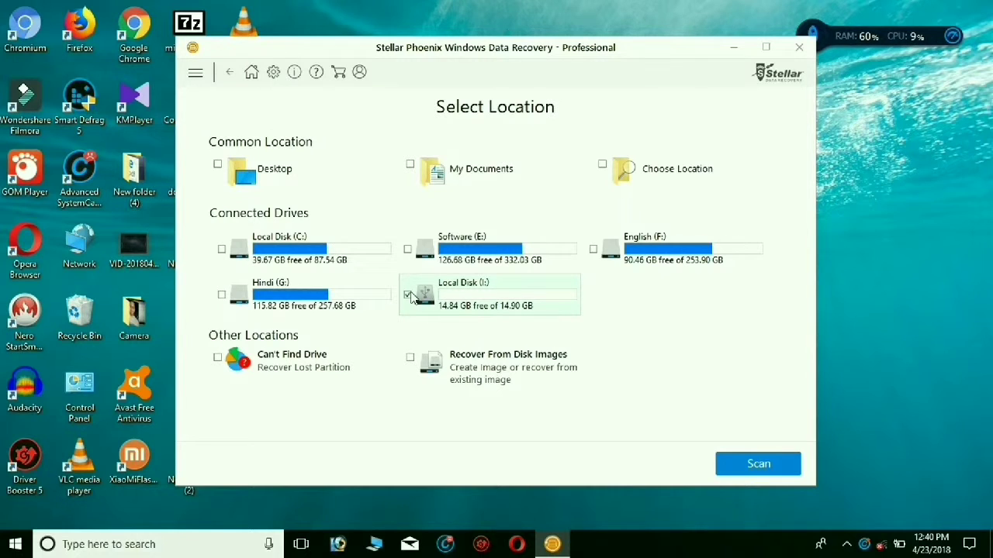
pyautogui.click(773, 465)
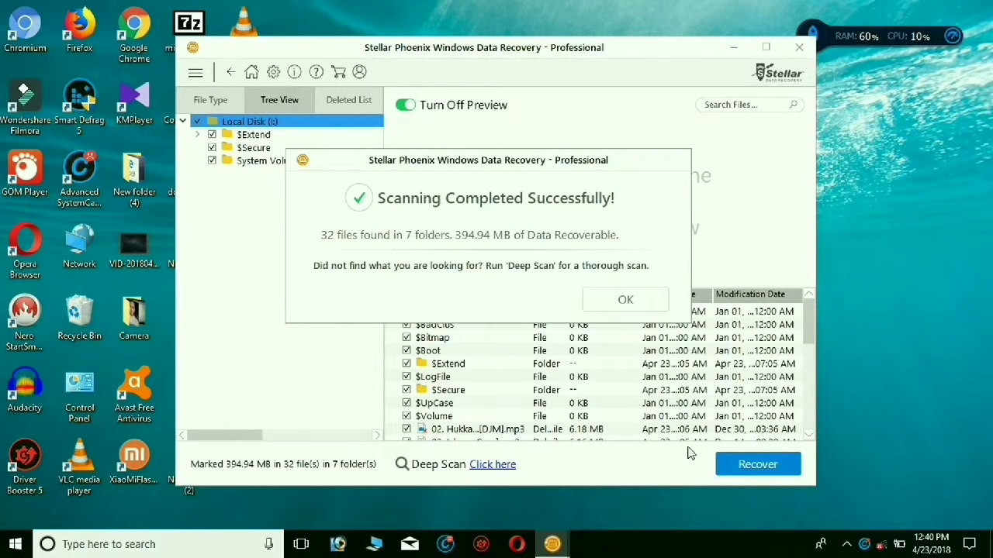
pyautogui.click(627, 300)
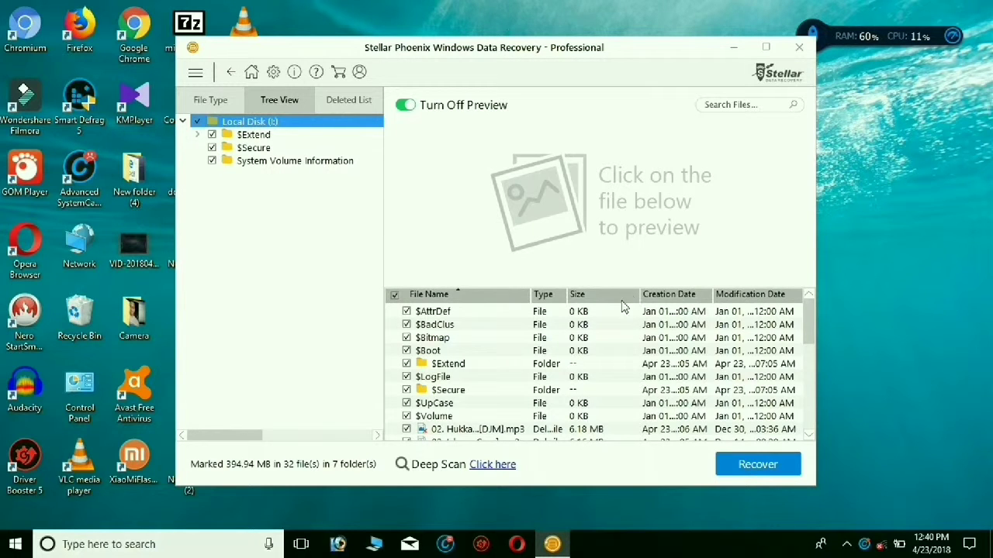
# Step: Exclude $AttrDef, $BadClus, $Bitmap, $Boot, $LogFile, $Secure, $UpCase and $Volume from the files marked for recovery
pyautogui.click(407, 311)
pyautogui.click(406, 324)
pyautogui.click(406, 338)
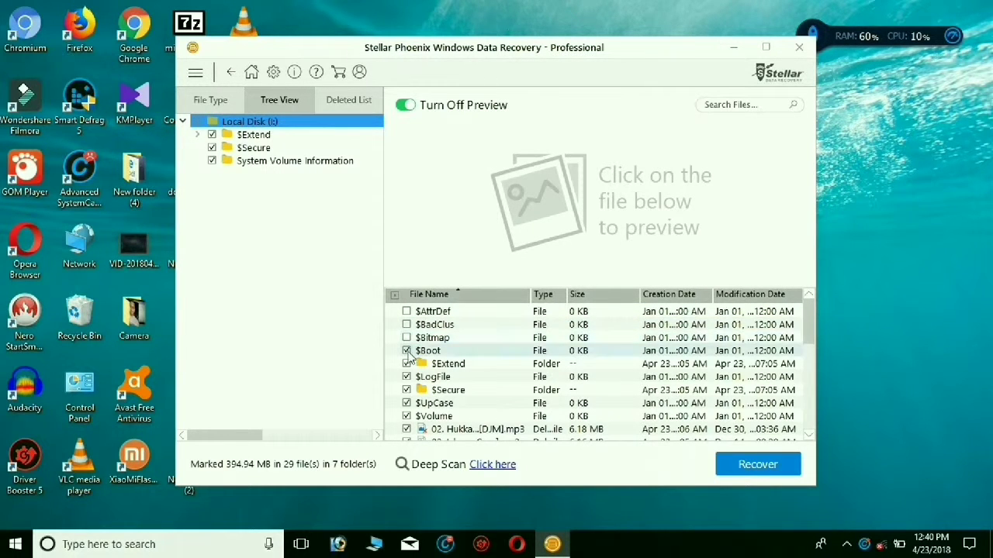
pyautogui.click(410, 364)
pyautogui.click(407, 377)
pyautogui.click(406, 390)
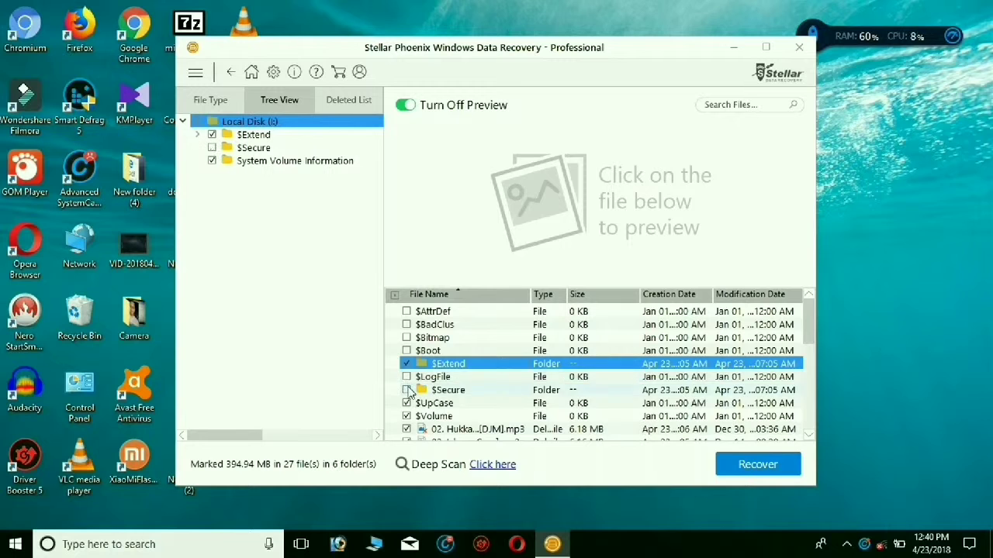
pyautogui.click(411, 403)
pyautogui.click(408, 403)
pyautogui.click(406, 416)
pyautogui.scroll(-1, 543, 404)
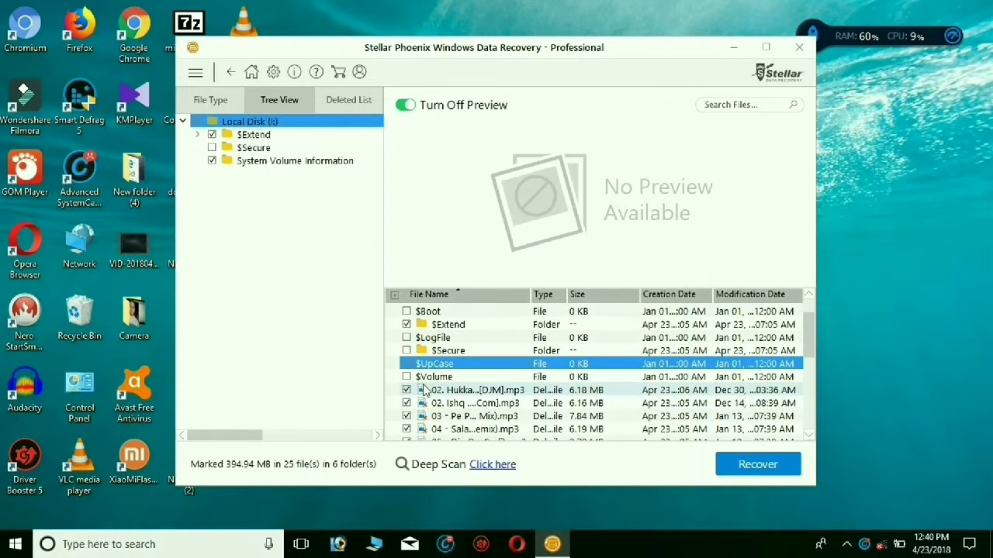
# Step: Recover the marked files, saving them to the Crack folder on the Desktop
pyautogui.scroll(-5, 487, 392)
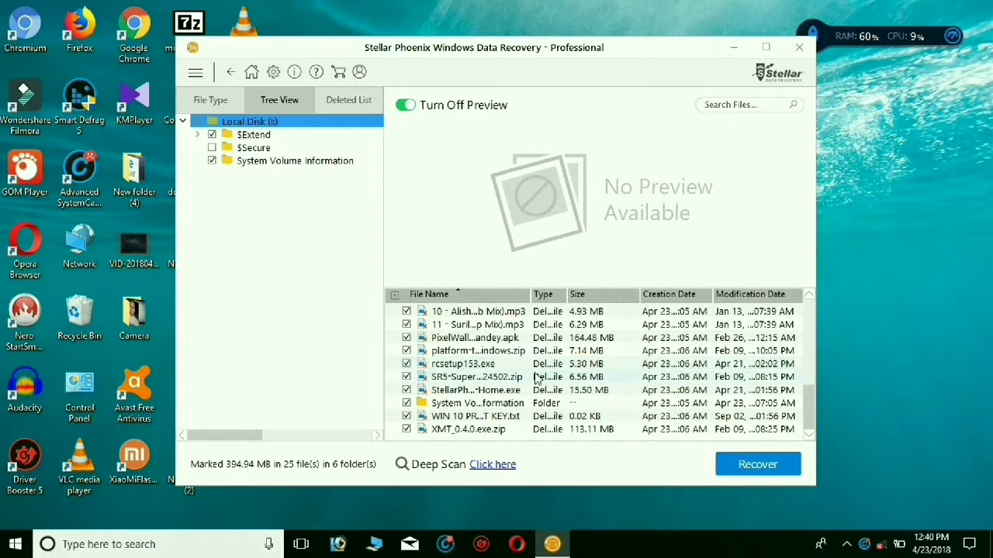
pyautogui.scroll(5, 558, 431)
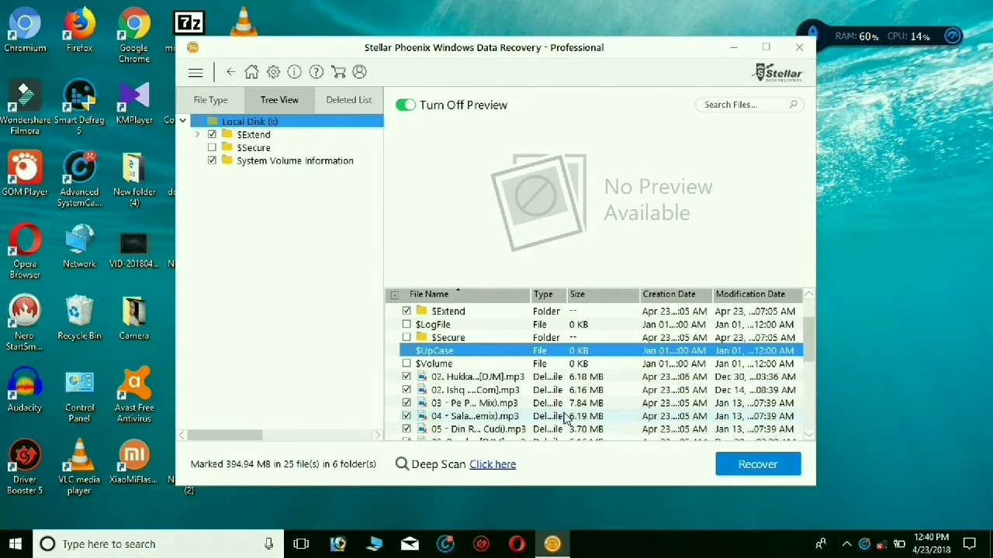
pyautogui.scroll(-5, 582, 432)
pyautogui.click(730, 466)
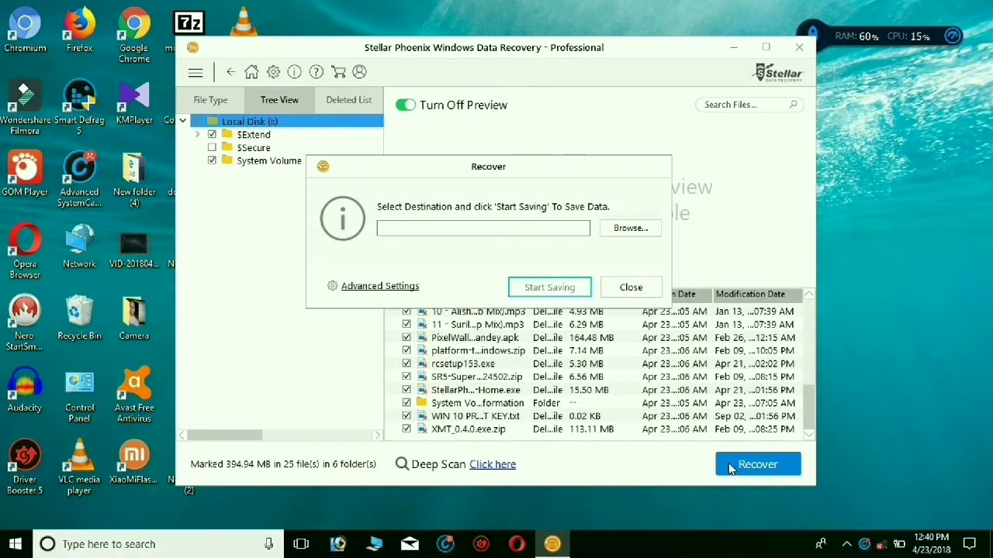
pyautogui.click(621, 232)
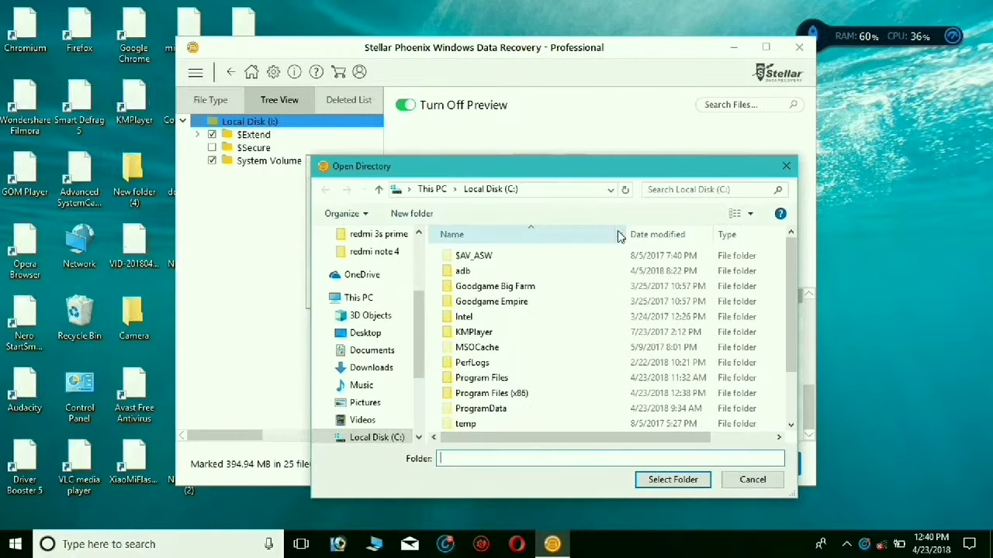
pyautogui.click(362, 298)
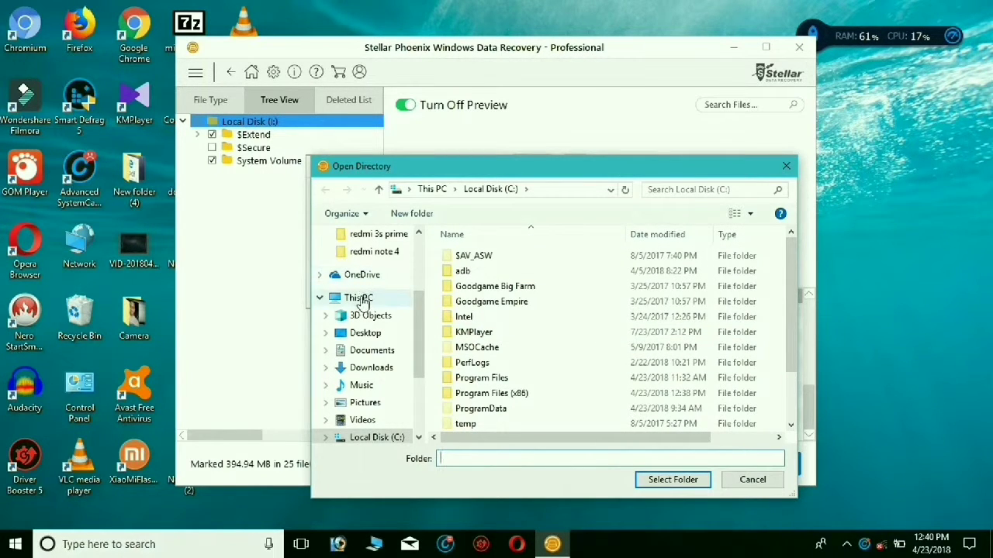
pyautogui.scroll(-2, 381, 341)
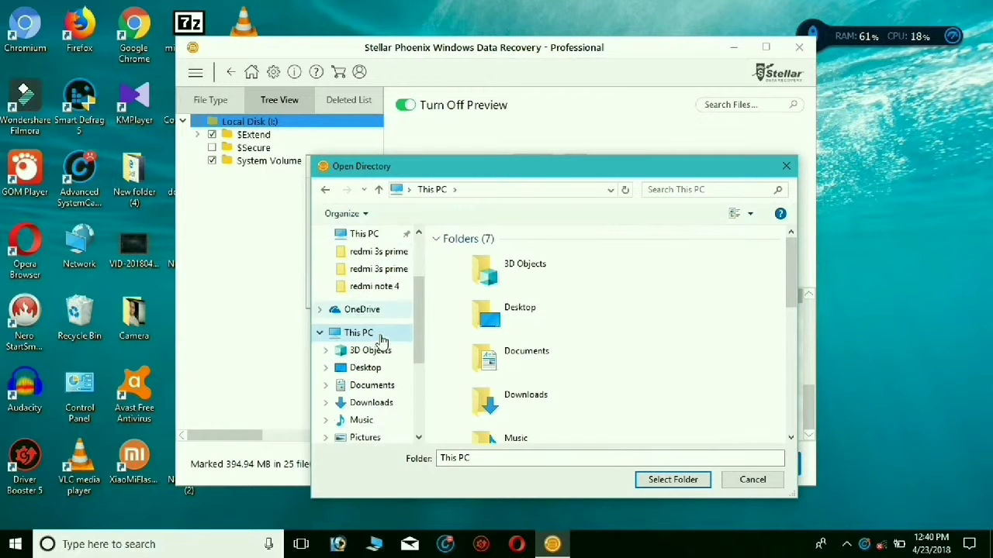
pyautogui.click(365, 350)
pyautogui.click(584, 287)
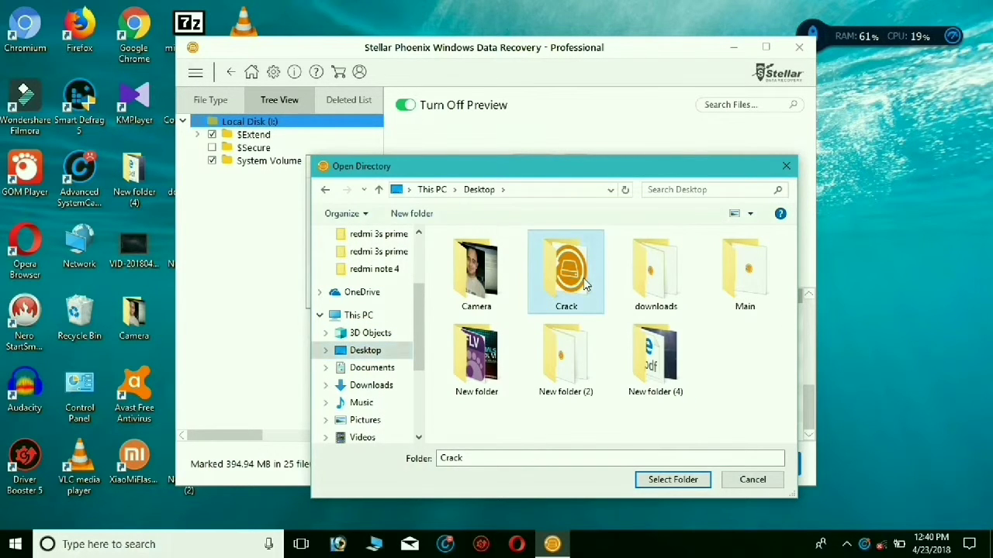
pyautogui.click(656, 480)
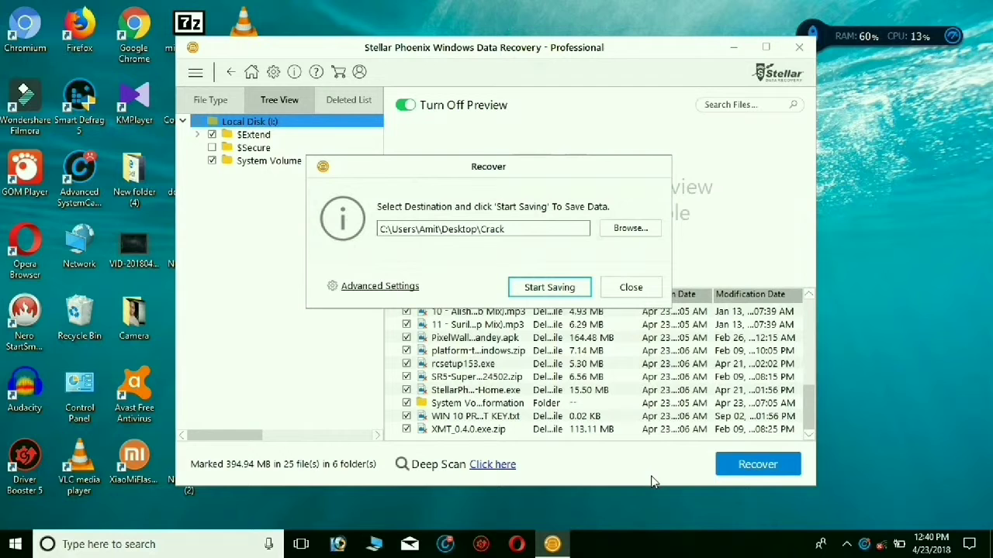
pyautogui.click(552, 288)
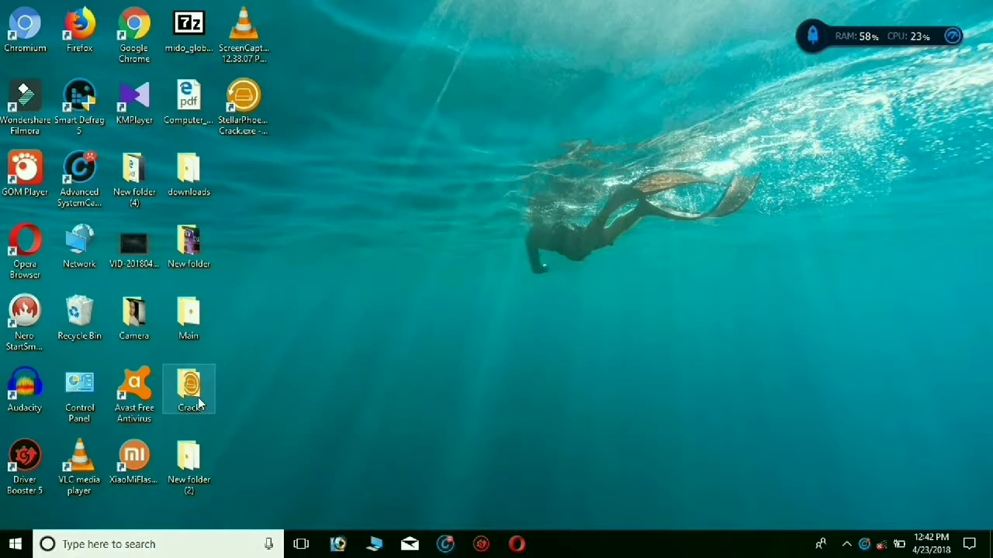
# Step: Check the recovered files in the Crack folder's #Root subfolder, view their combined properties and close the windows
pyautogui.doubleClick(191, 392)
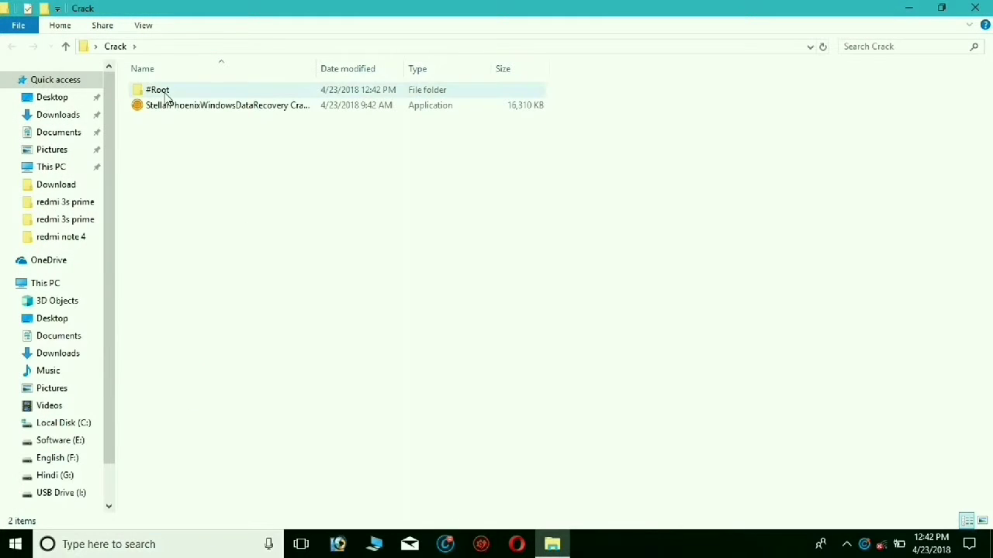
pyautogui.doubleClick(159, 97)
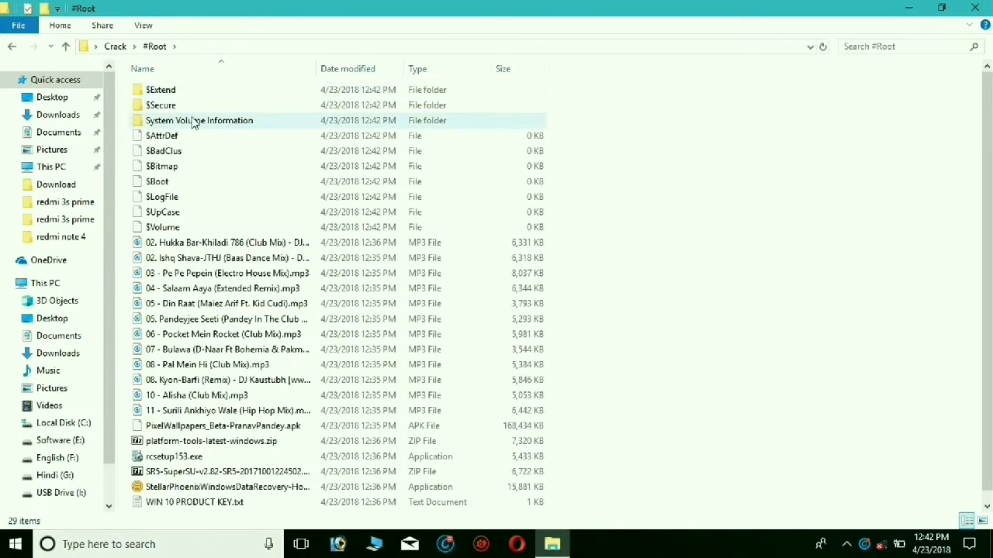
pyautogui.scroll(-1, 195, 132)
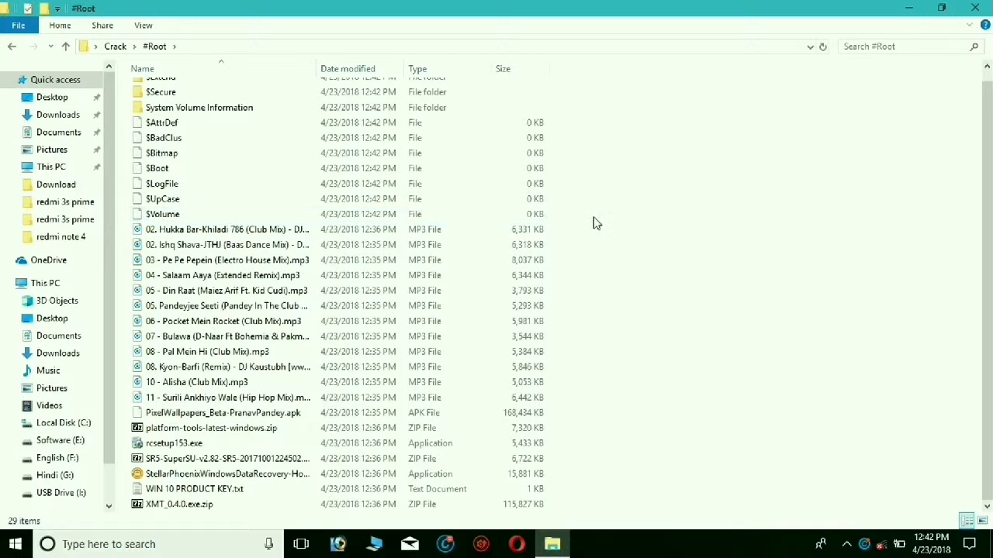
pyautogui.moveTo(601, 245); pyautogui.dragTo(163, 509)
pyautogui.rightClick(165, 487)
pyautogui.click(206, 470)
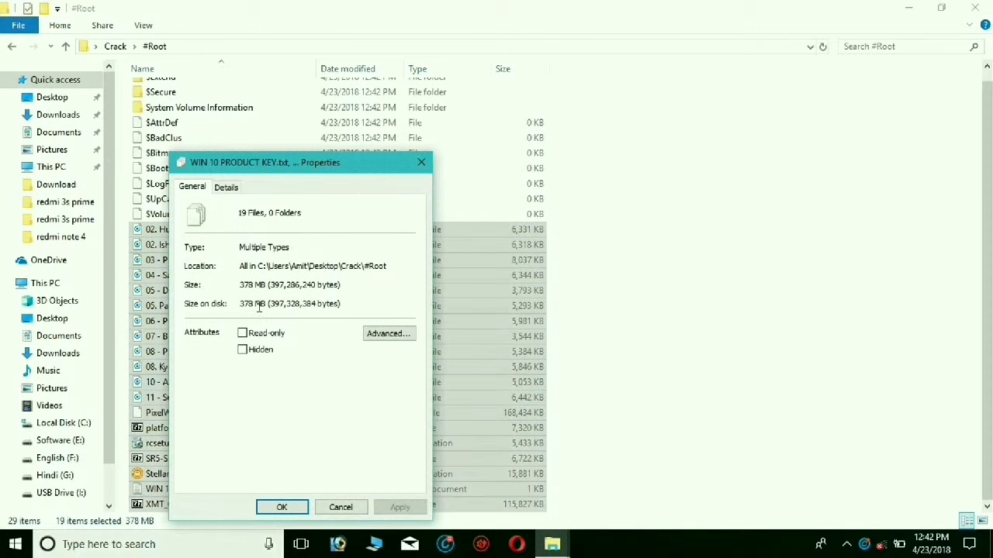
pyautogui.click(421, 163)
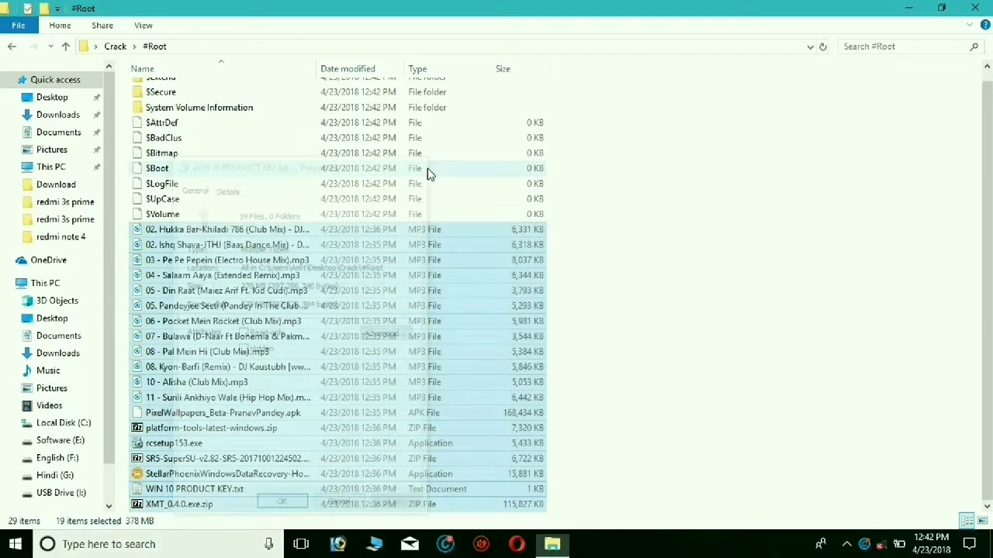
pyautogui.click(981, 11)
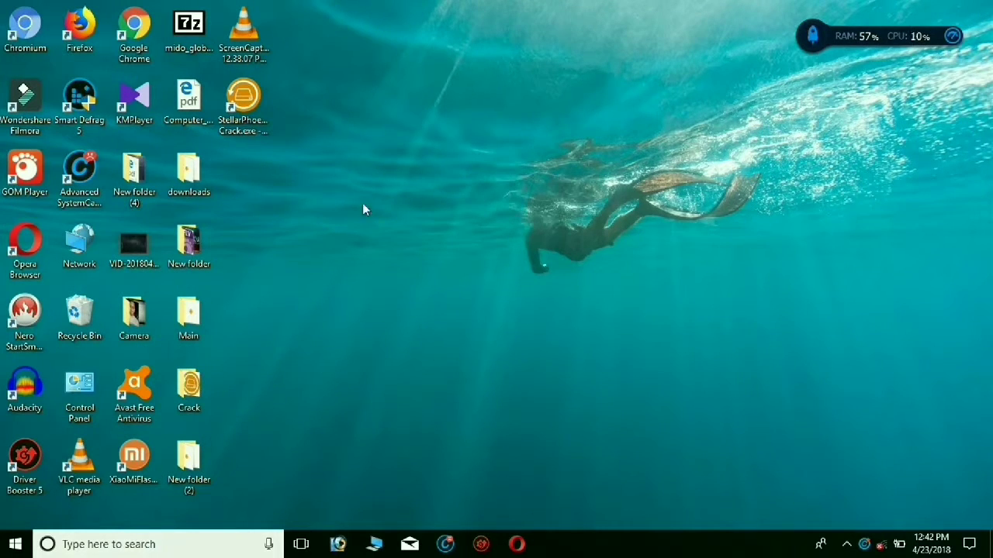
pyautogui.click(846, 546)
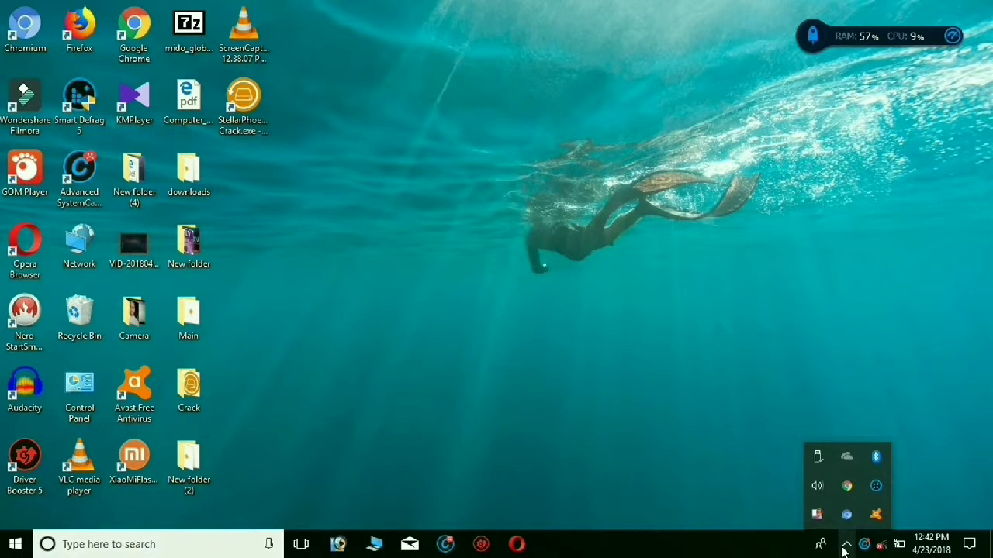
pyautogui.rightClick(817, 514)
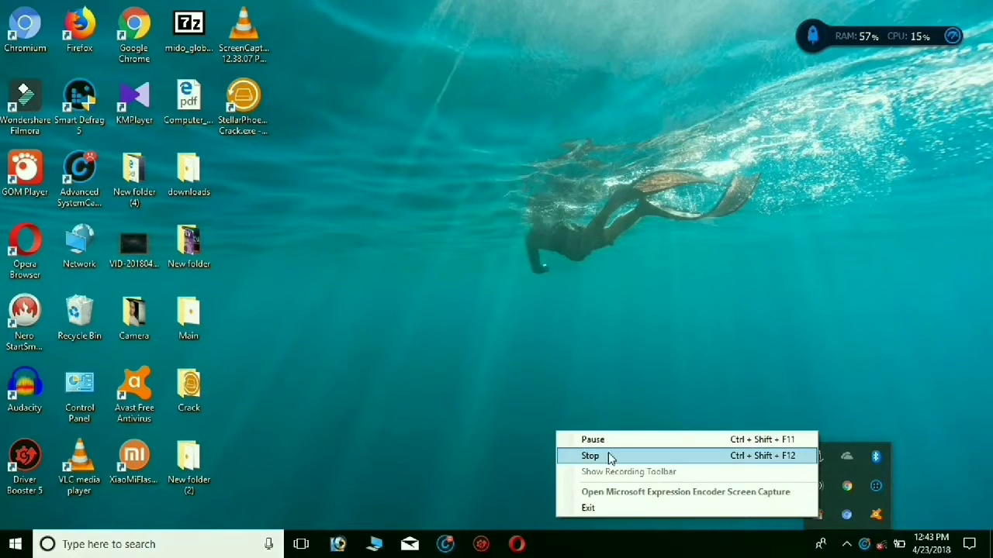
pyautogui.click(678, 454)
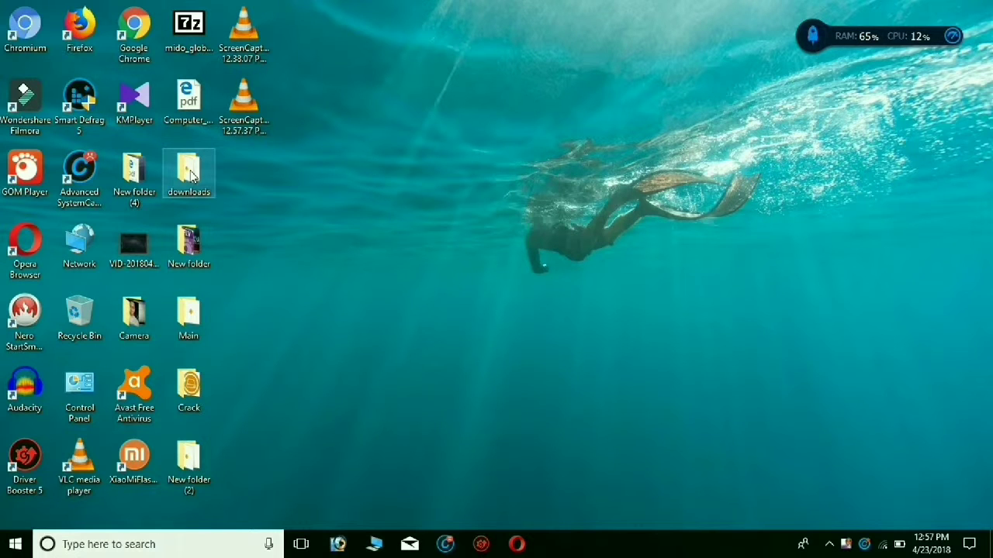
# Step: Install Recuva v1.53 by running rcsetup153.exe from the downloads folder on the desktop
pyautogui.doubleClick(191, 176)
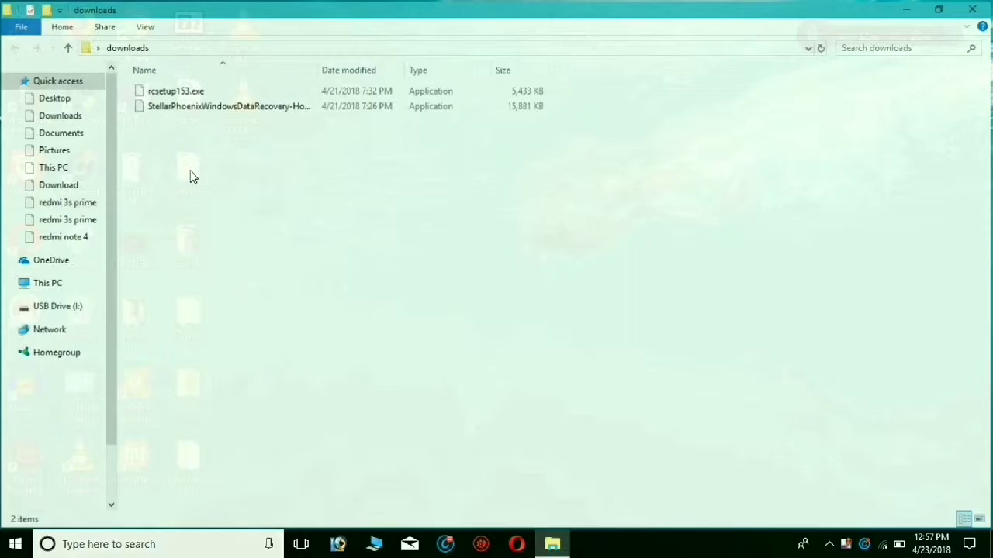
pyautogui.doubleClick(165, 93)
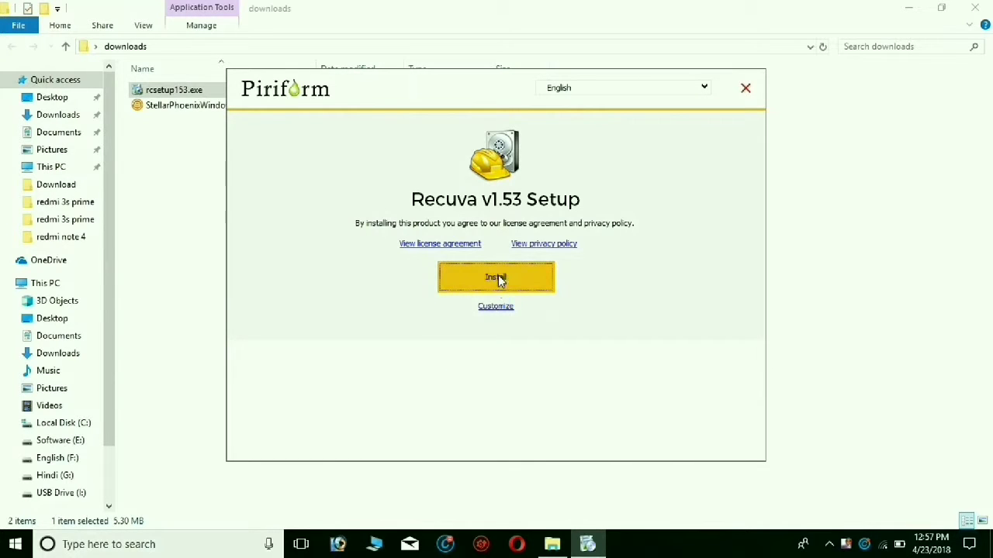
pyautogui.click(499, 278)
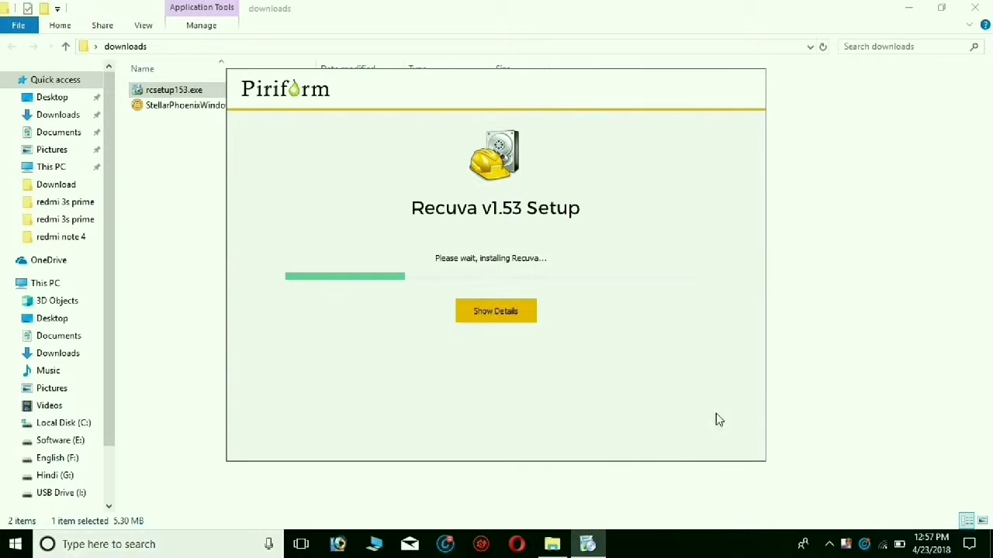
pyautogui.rightClick(845, 544)
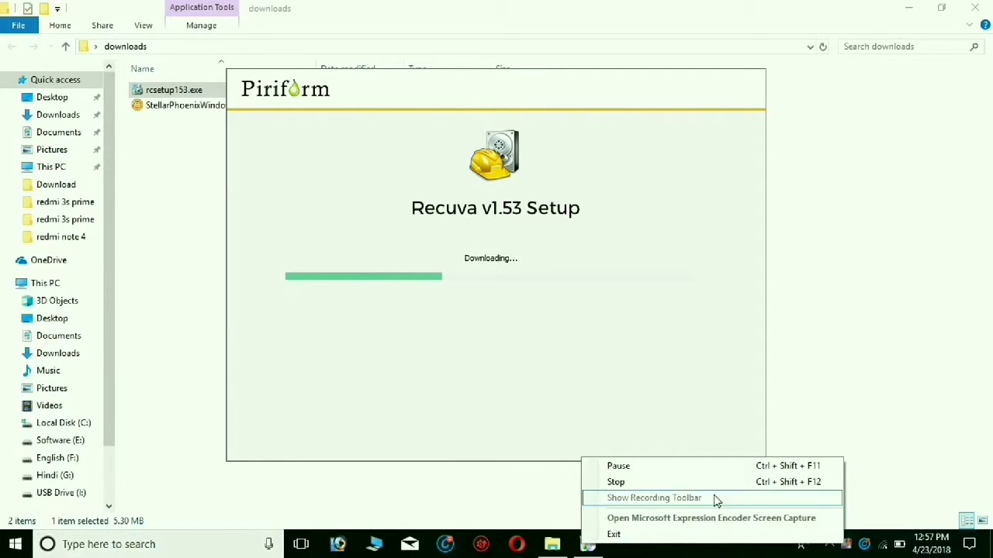
pyautogui.click(688, 466)
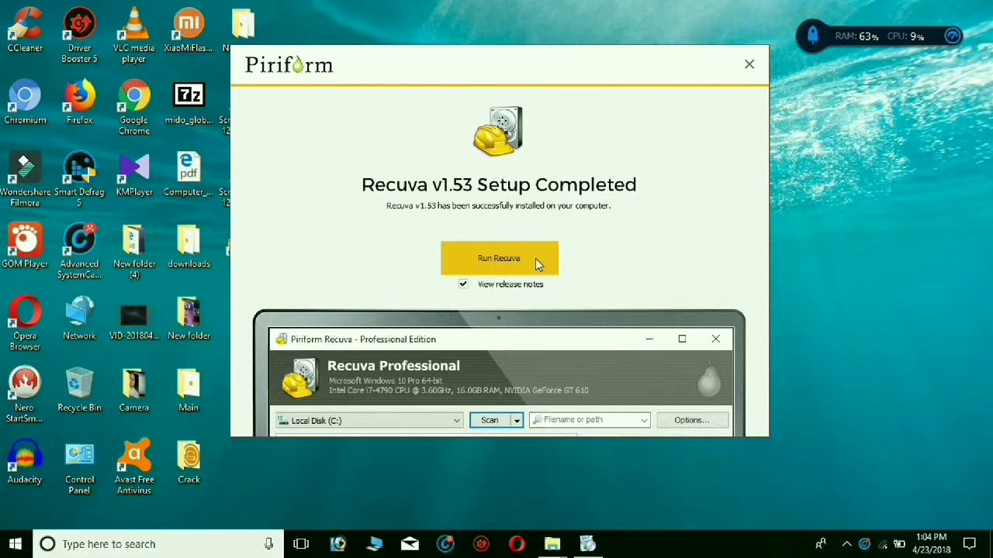
# Step: Run Recuva from the completed setup and start the wizard's scan with the file location left at "I'm not sure"
pyautogui.click(537, 262)
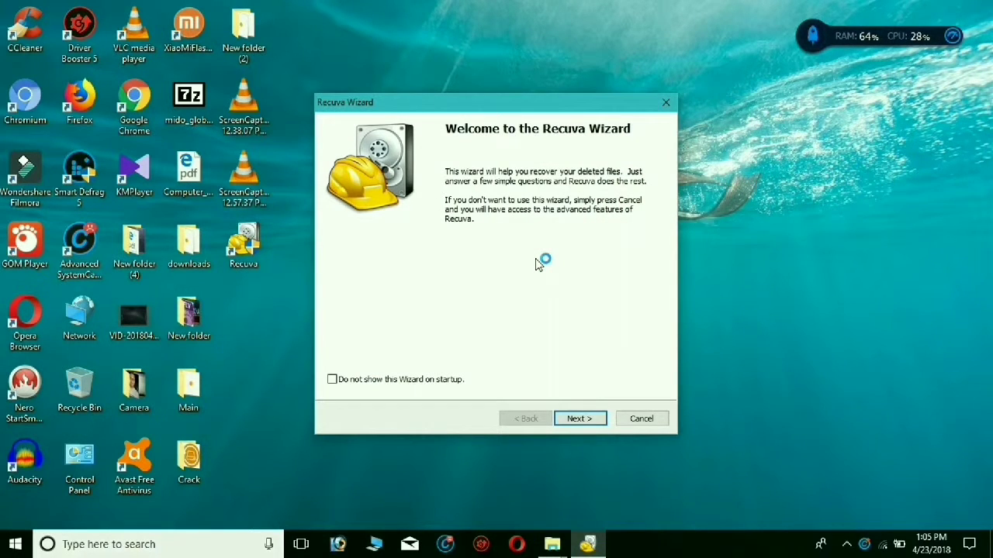
pyautogui.click(587, 418)
pyautogui.click(571, 419)
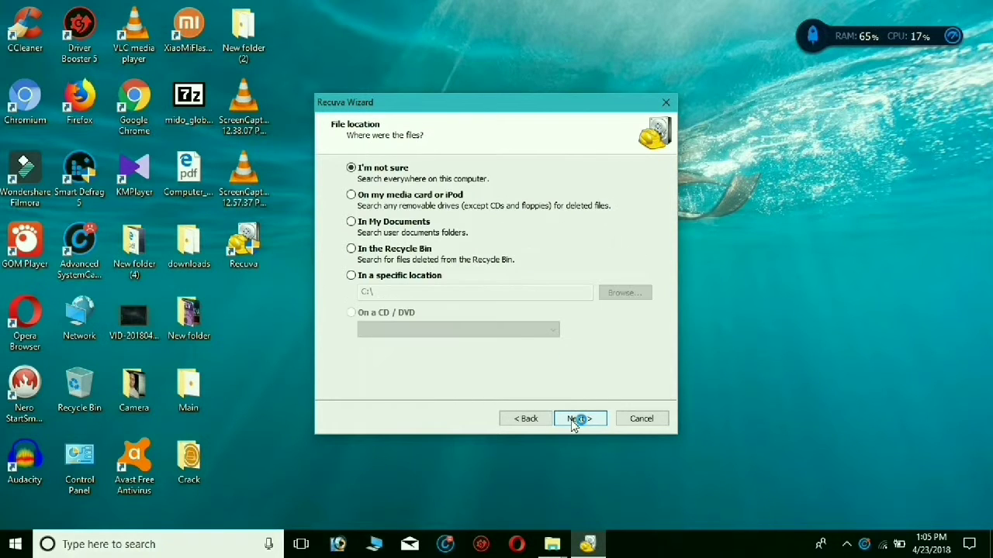
pyautogui.click(578, 420)
pyautogui.click(576, 419)
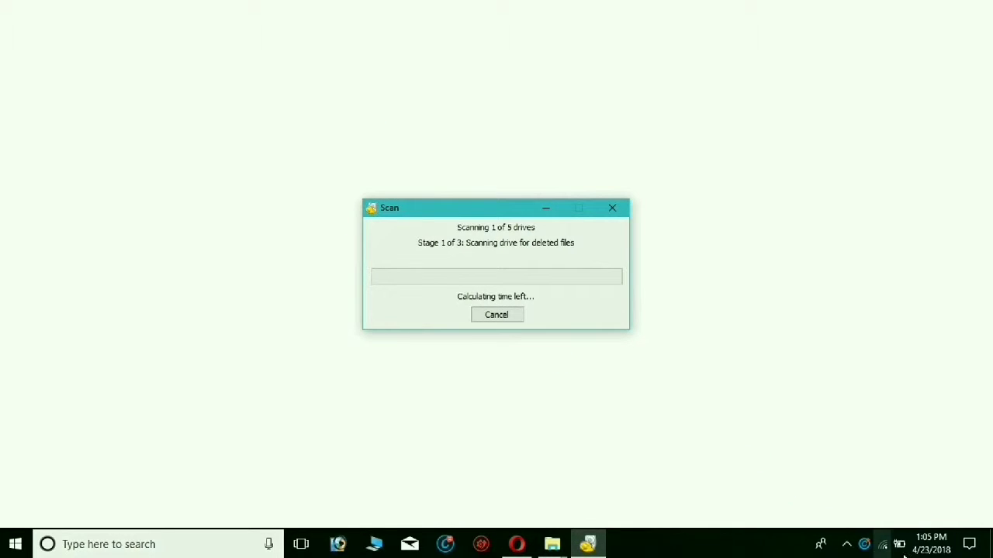
pyautogui.click(846, 543)
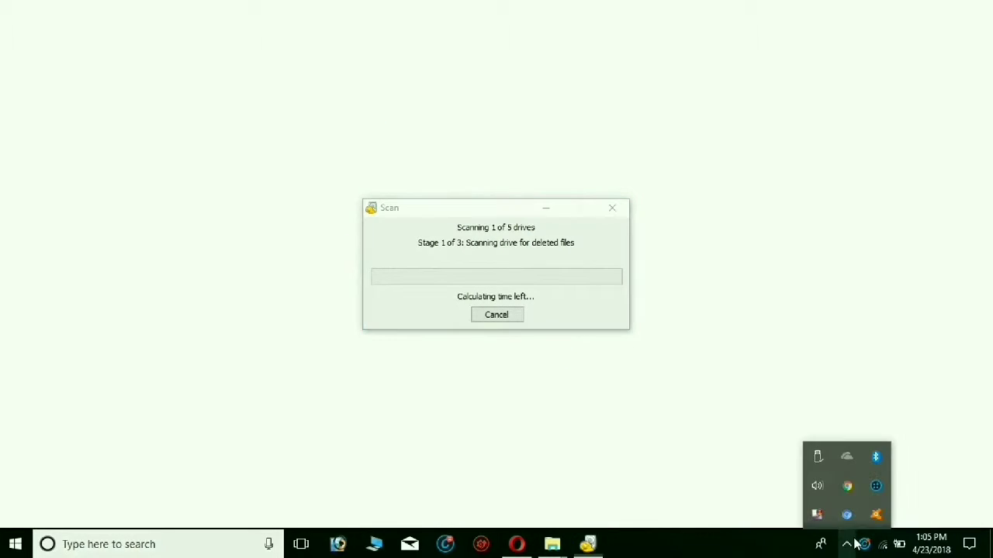
pyautogui.click(816, 514)
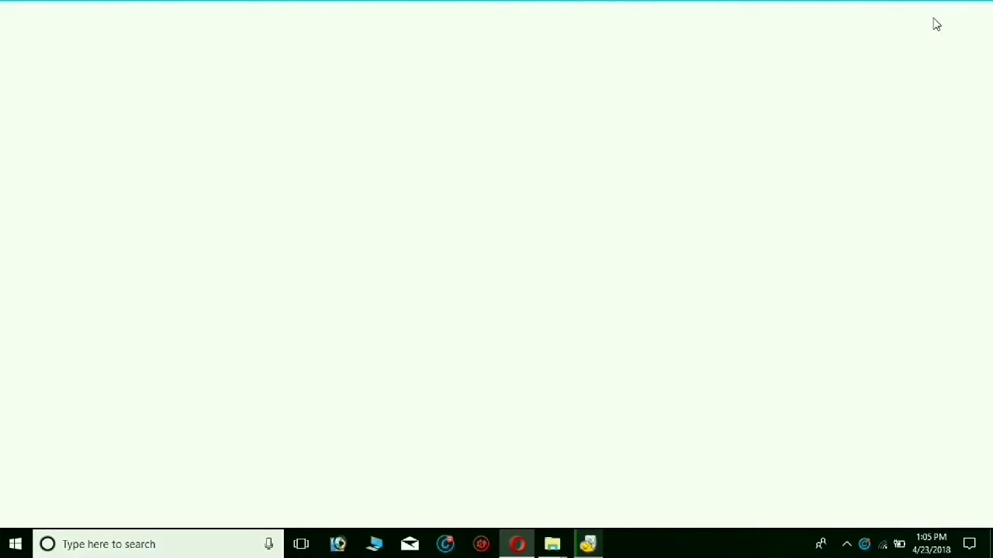
# Step: Bring the running Recuva scan to the front and close the blank browser window behind it
pyautogui.rightClick(980, 5)
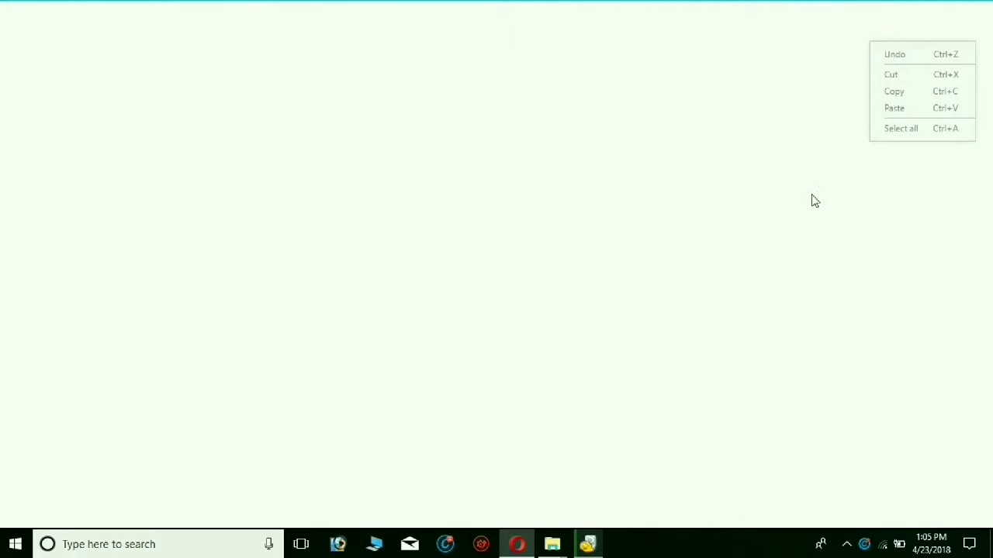
pyautogui.click(685, 212)
pyautogui.click(588, 545)
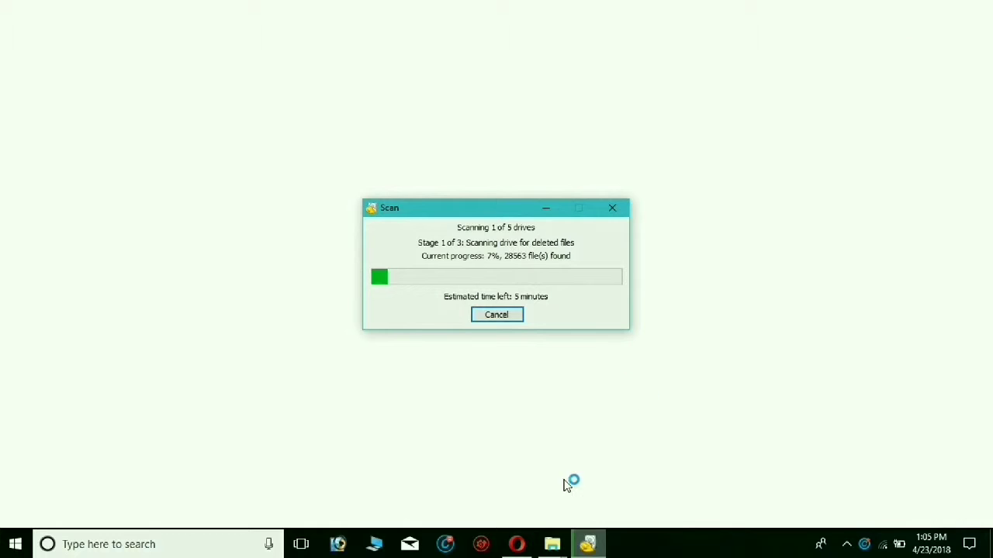
pyautogui.moveTo(554, 551)
pyautogui.click(979, 11)
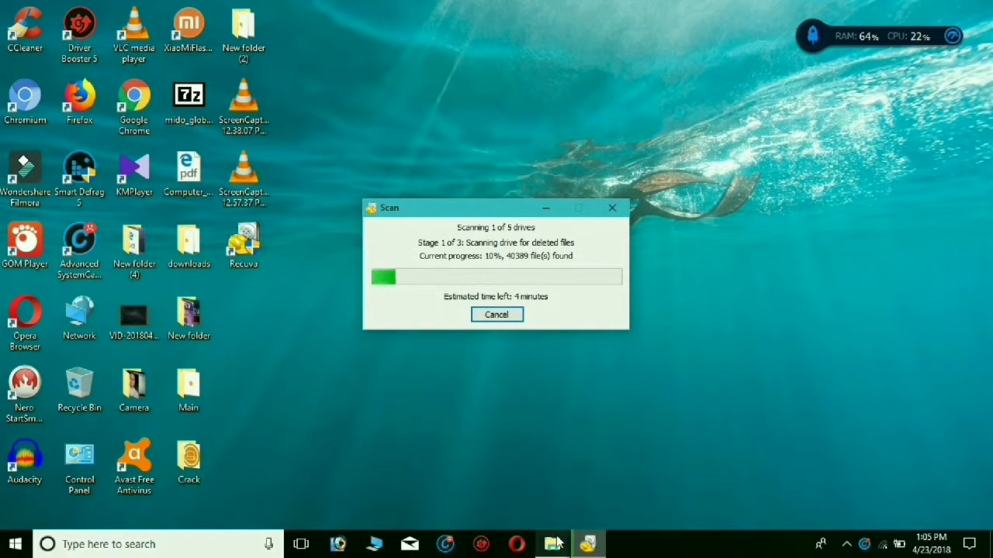
pyautogui.moveTo(552, 544)
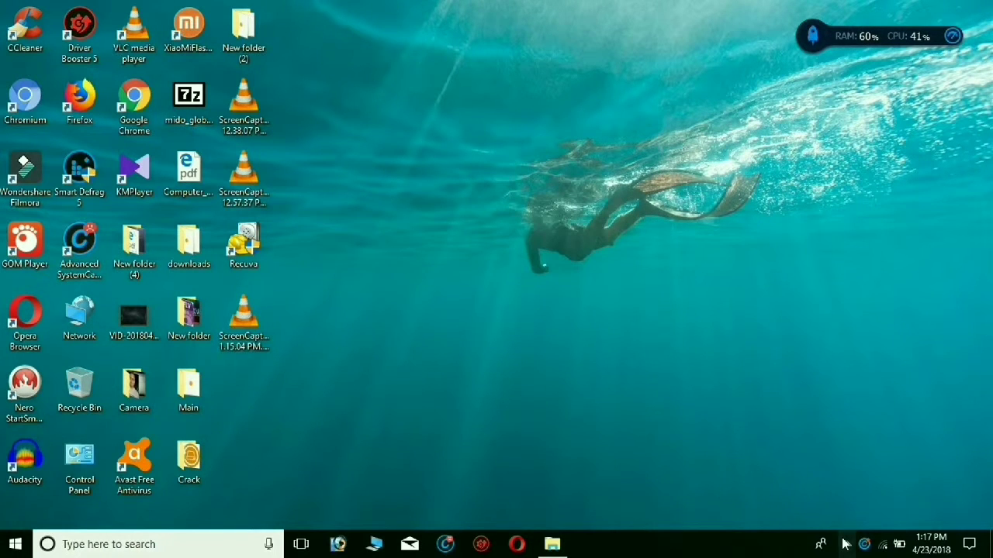
# Step: Permanently delete all files on USB Drive (I:), close its window and refresh the desktop
pyautogui.click(846, 545)
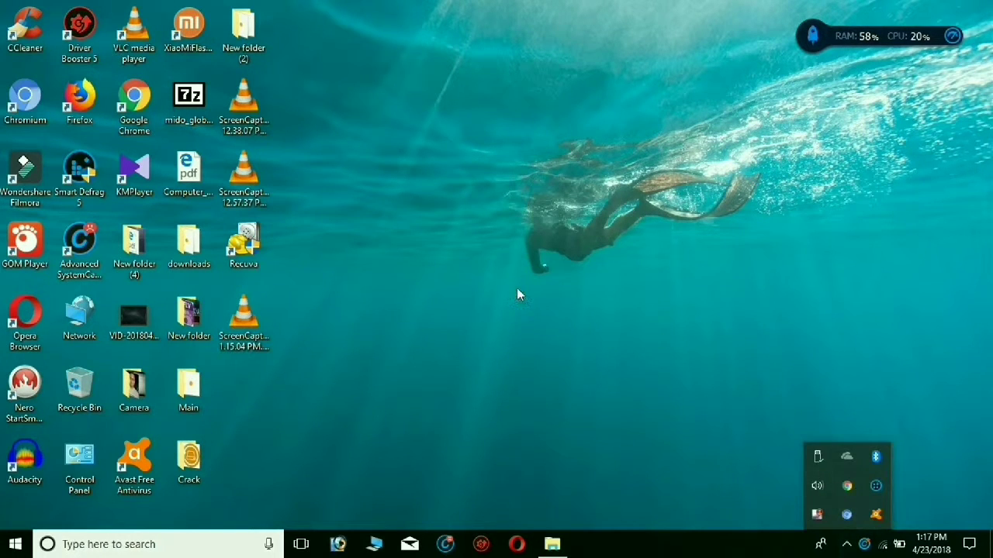
pyautogui.click(502, 335)
pyautogui.click(369, 542)
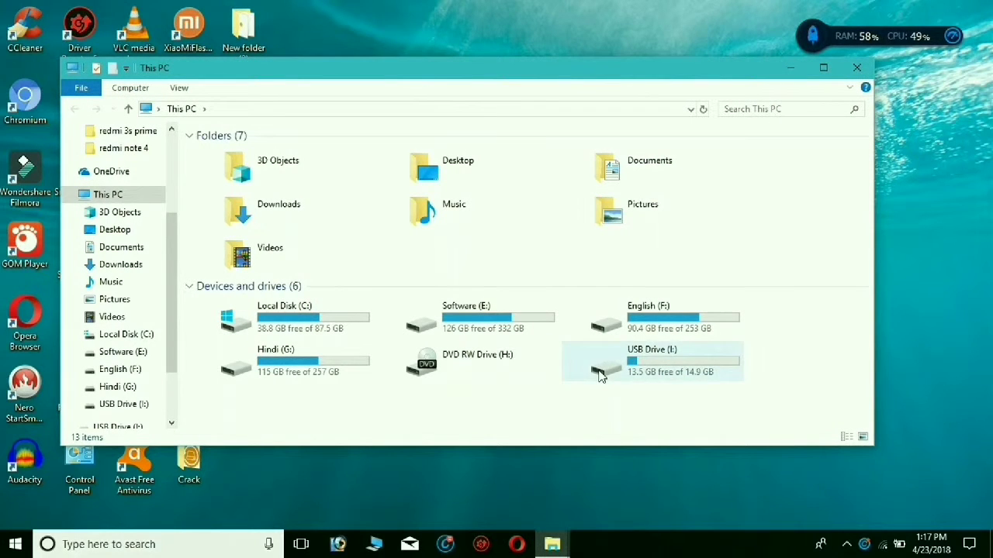
pyautogui.doubleClick(602, 376)
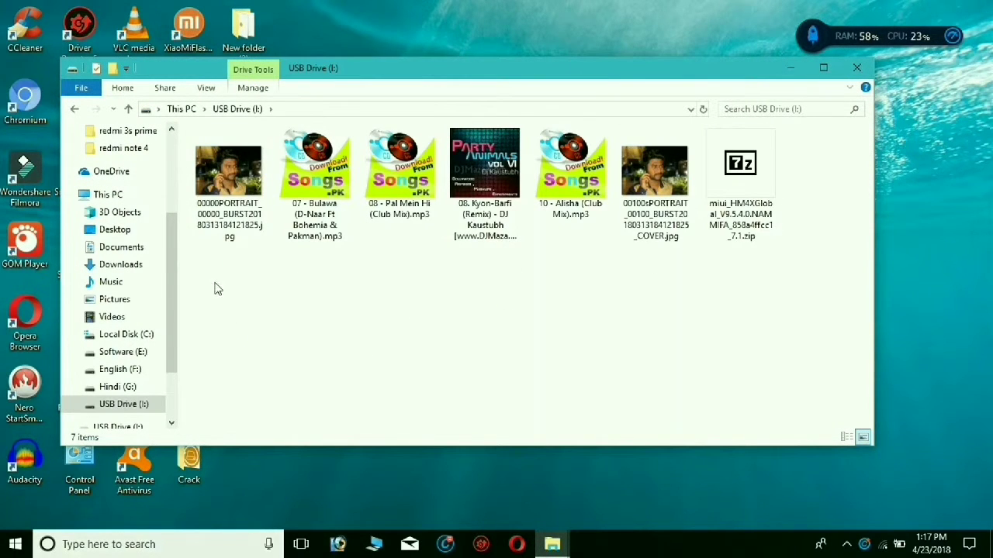
pyautogui.moveTo(230, 279); pyautogui.dragTo(950, 149)
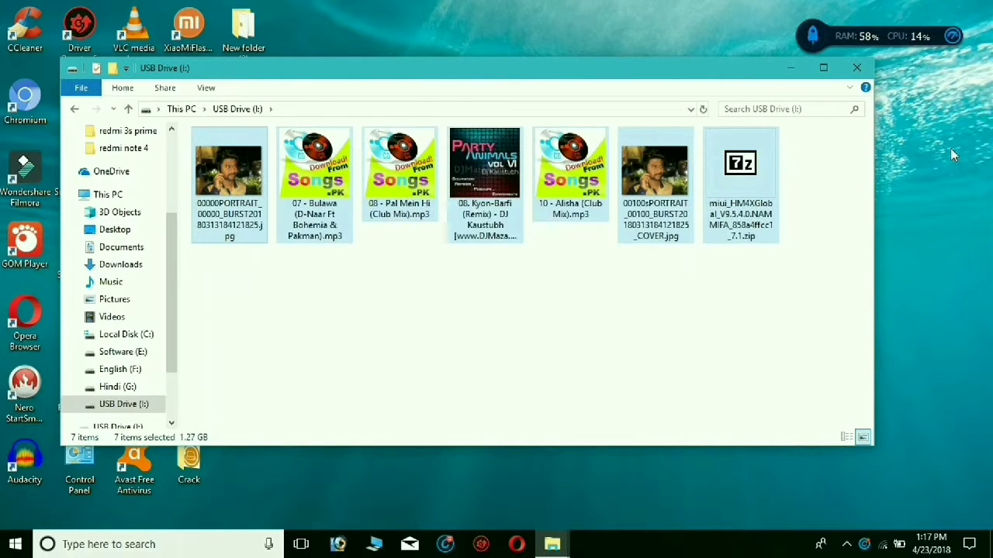
pyautogui.hotkey('shift', 'Delete')
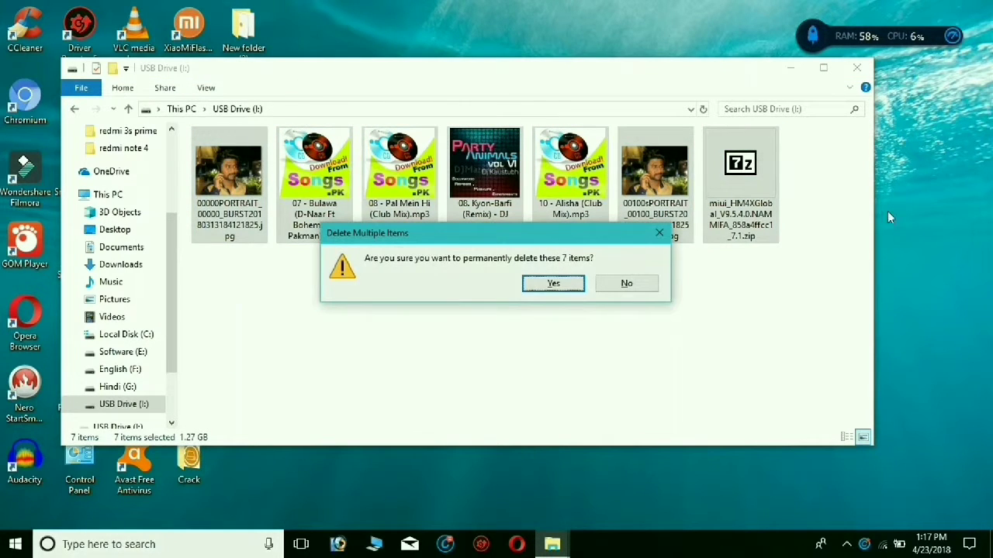
pyautogui.click(535, 287)
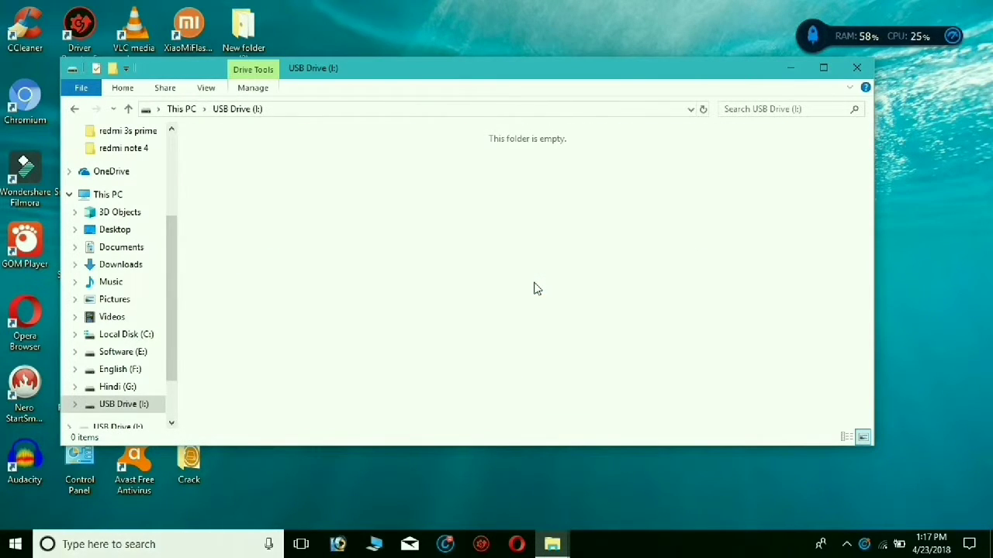
pyautogui.click(856, 68)
pyautogui.rightClick(522, 103)
pyautogui.click(538, 148)
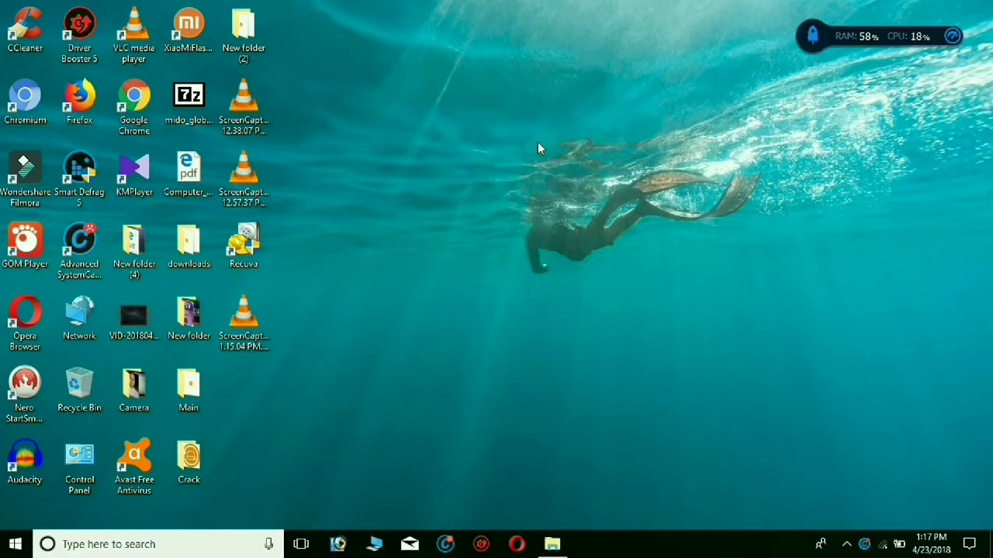
# Step: Run Recuva from the desktop and start the wizard's scan with the file location left at "I'm not sure"
pyautogui.doubleClick(248, 233)
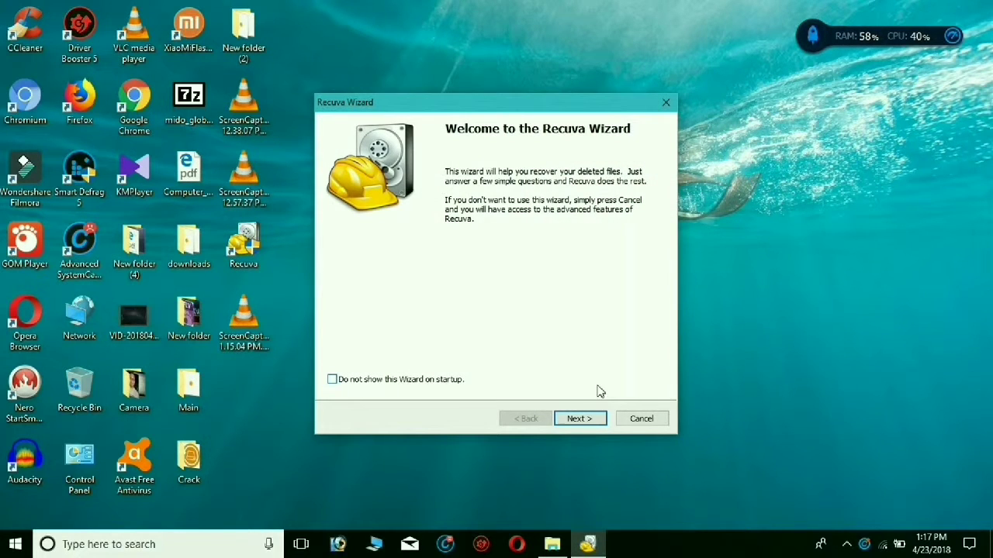
pyautogui.click(584, 422)
pyautogui.click(580, 422)
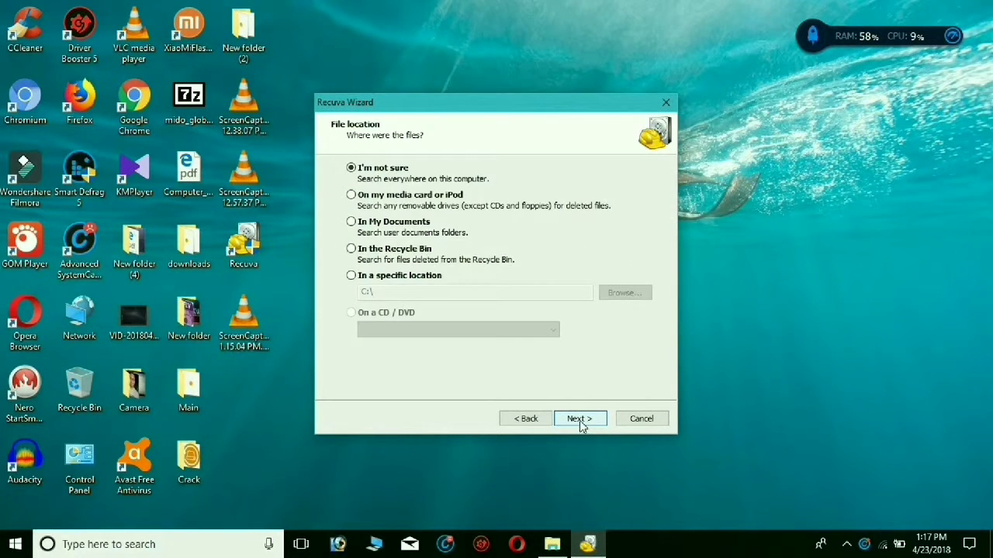
pyautogui.click(580, 421)
pyautogui.click(579, 420)
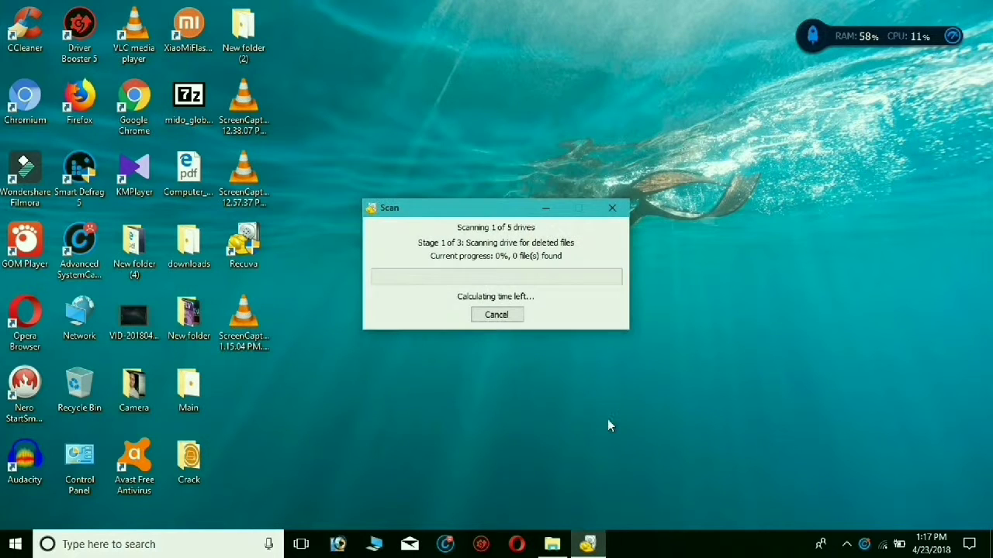
pyautogui.click(847, 545)
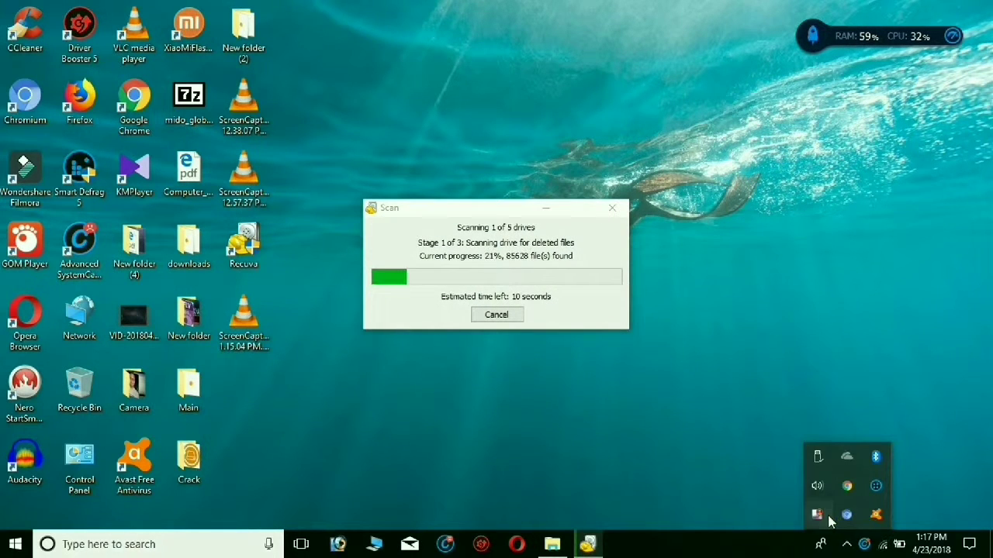
pyautogui.rightClick(817, 515)
pyautogui.click(652, 439)
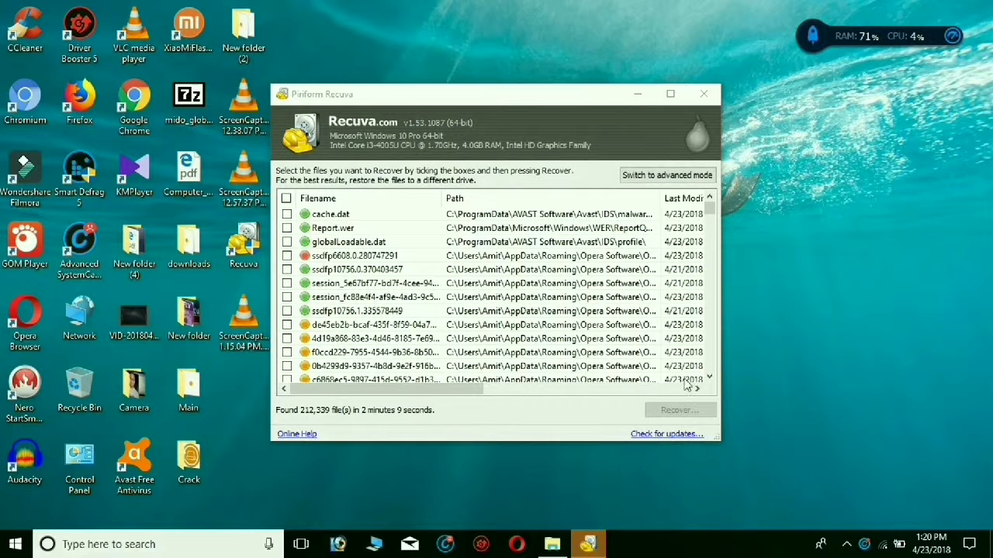
# Step: Switch Recuva to advanced mode and scan only USB Drive (I:) for deleted files
pyautogui.click(648, 176)
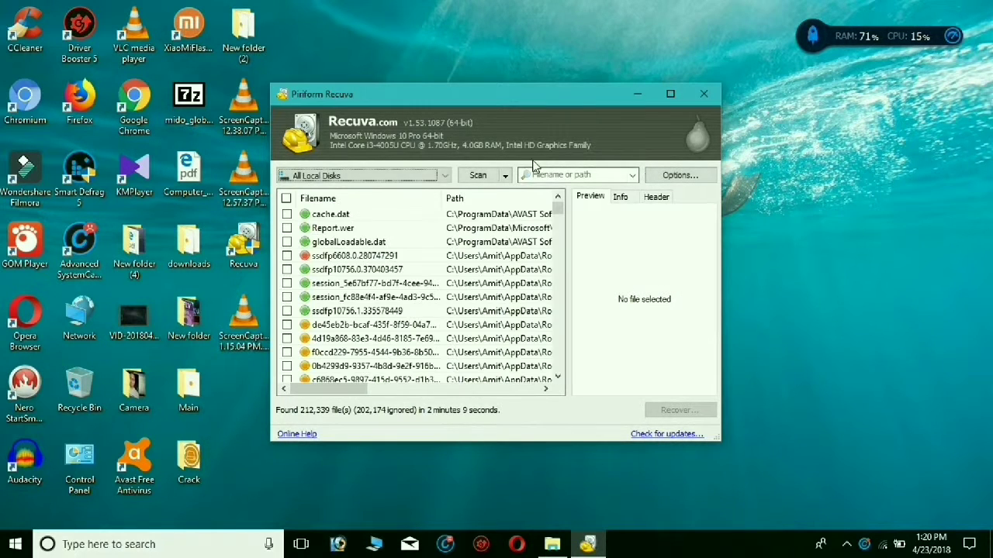
pyautogui.click(444, 176)
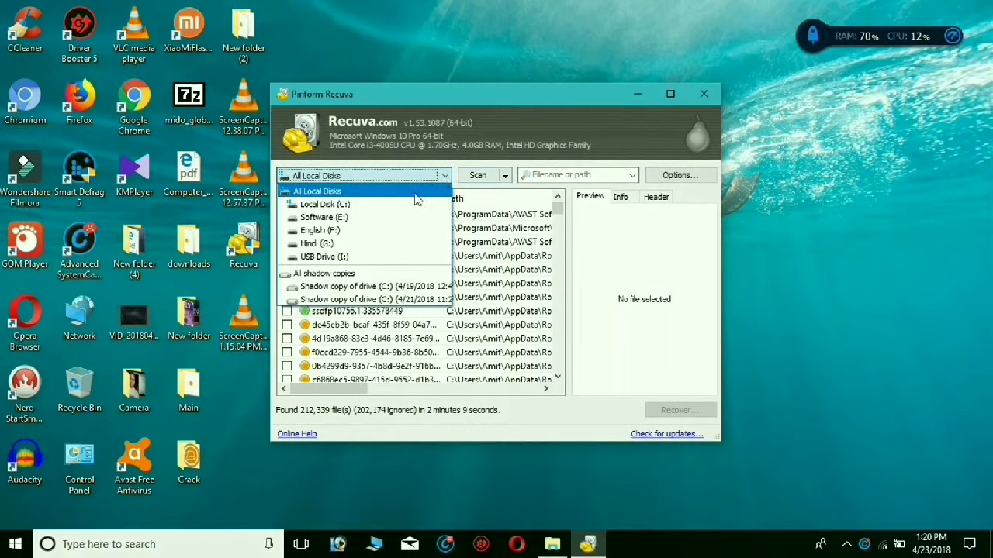
pyautogui.click(330, 256)
pyautogui.click(478, 175)
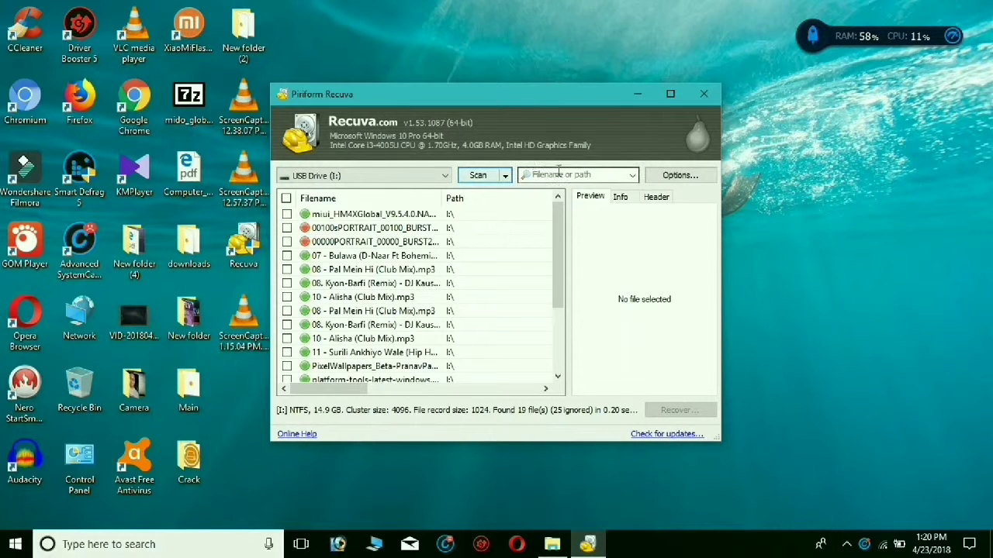
# Step: Mark all the deleted files found on USB Drive (I:) for recovery and look through the list
pyautogui.click(286, 198)
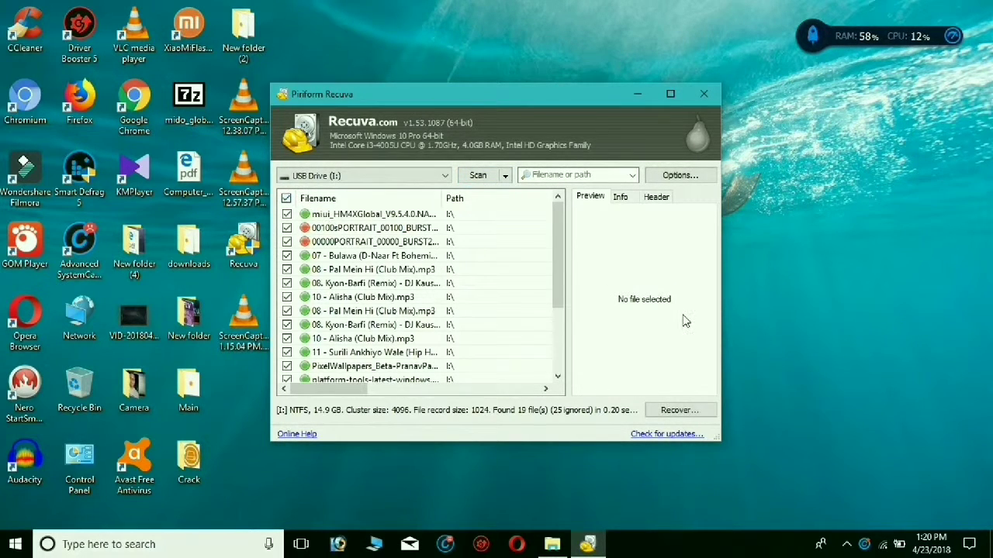
pyautogui.scroll(-3, 519, 316)
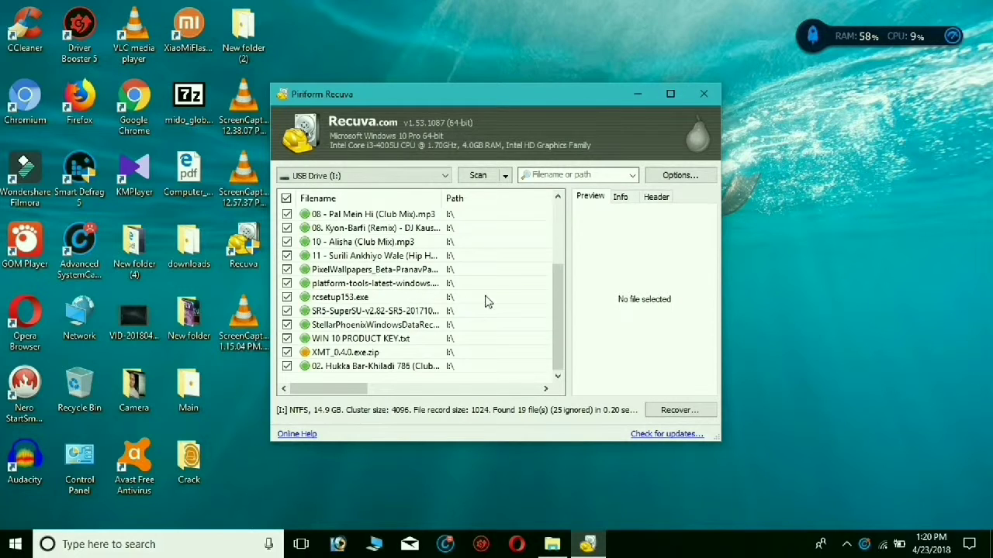
pyautogui.scroll(3, 466, 304)
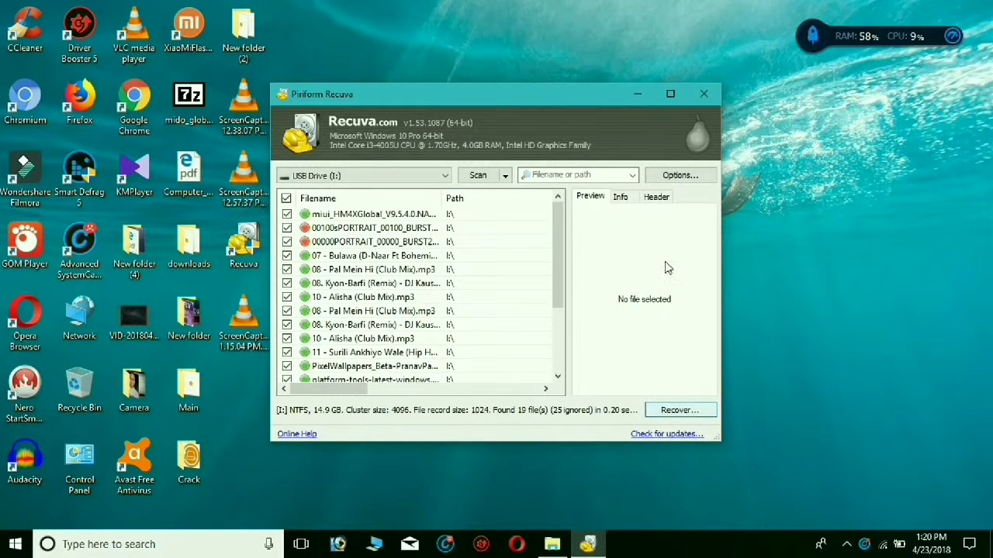
# Step: Minimize Recuva and create a new folder named "recover" on the desktop
pyautogui.click(636, 94)
pyautogui.rightClick(415, 150)
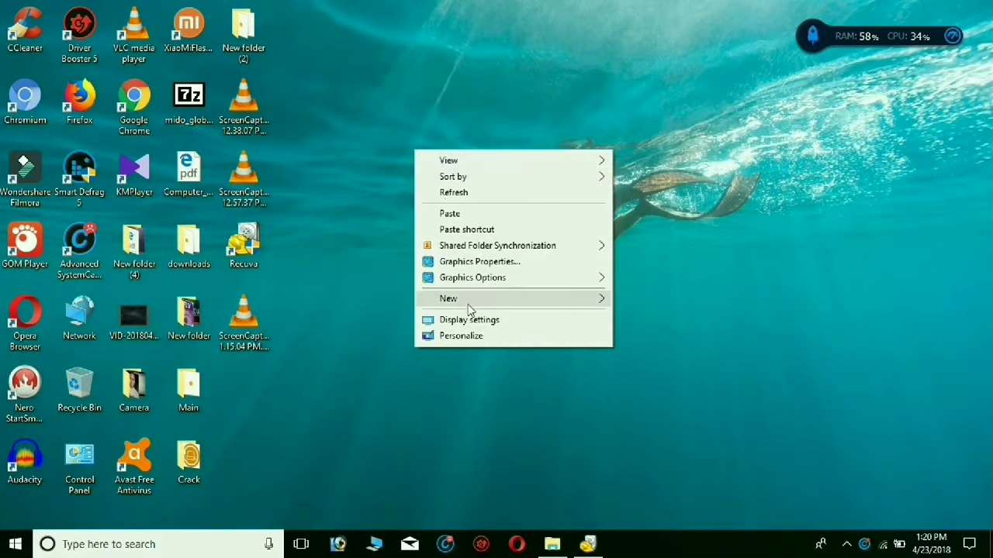
pyautogui.click(631, 299)
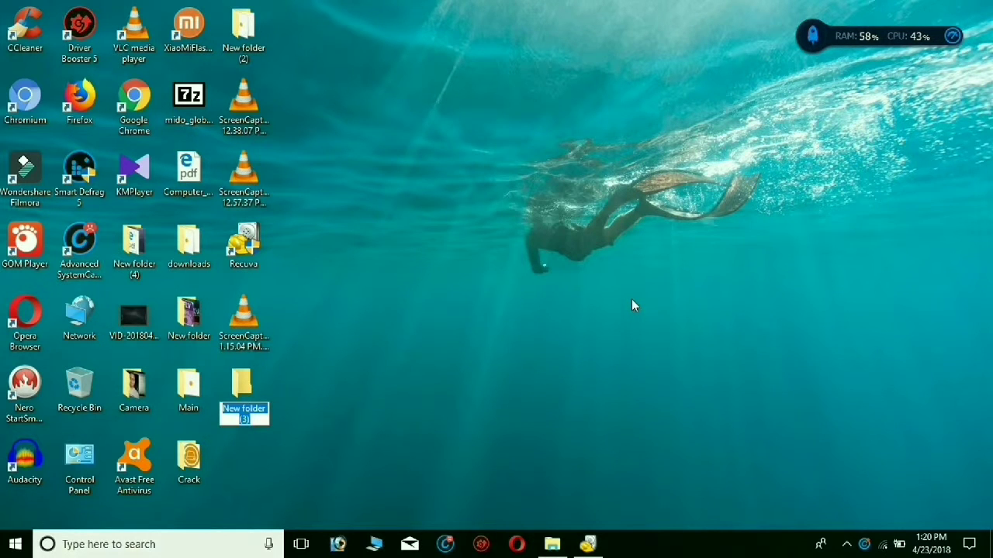
pyautogui.write('recover')
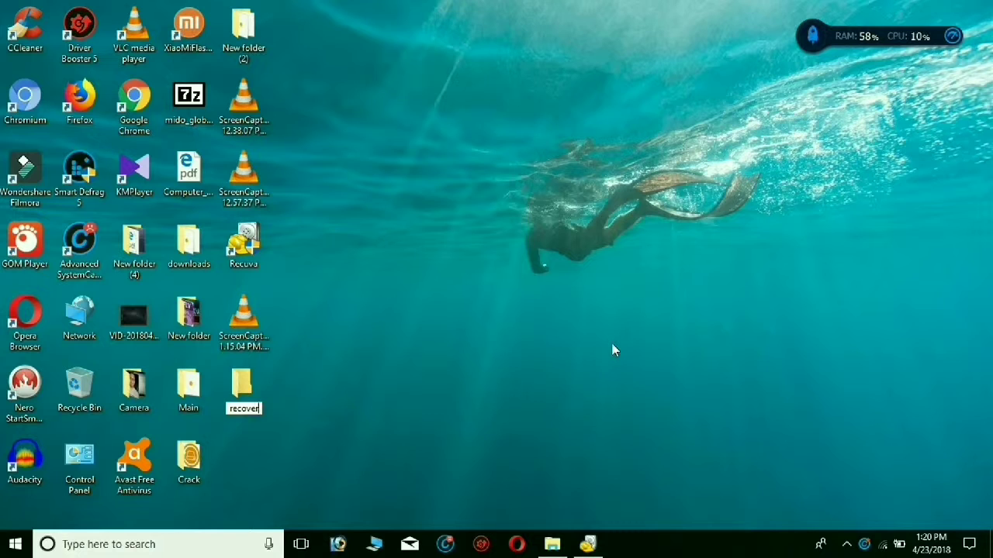
pyautogui.press('Return')
# Step: Recover the marked files in Recuva to the recover folder on the Desktop, dismiss the completion message and close Recuva
pyautogui.click(588, 543)
pyautogui.click(675, 411)
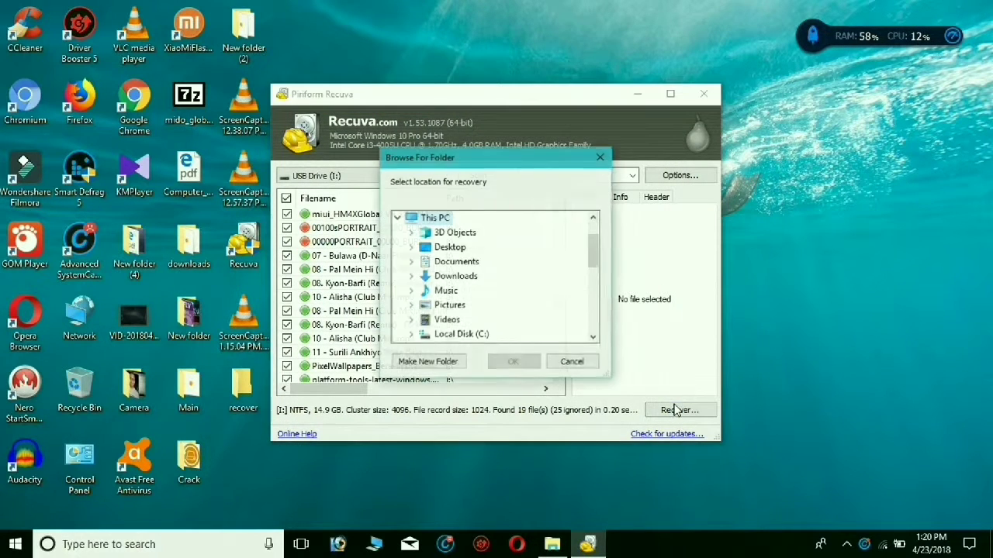
pyautogui.doubleClick(466, 248)
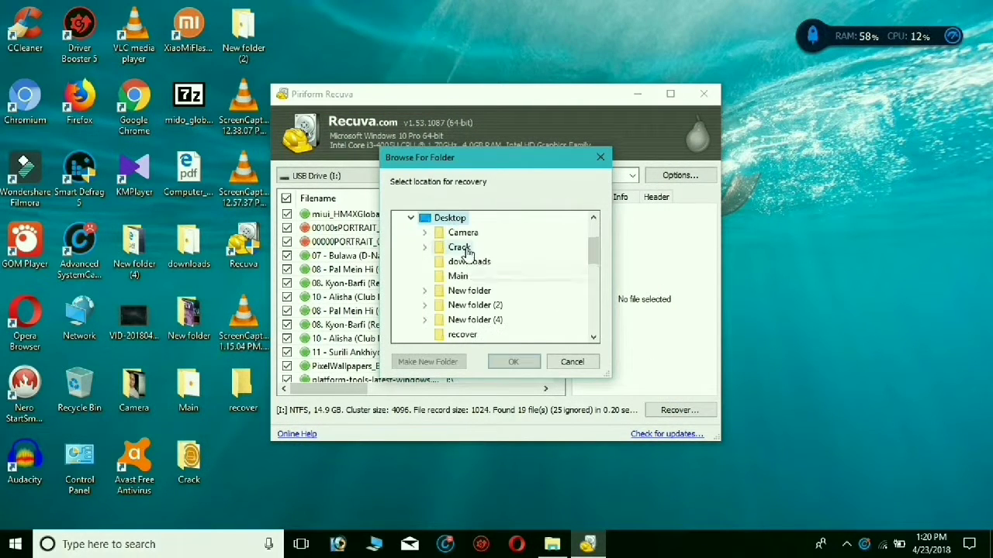
pyautogui.scroll(-1, 489, 284)
pyautogui.click(481, 291)
pyautogui.click(516, 363)
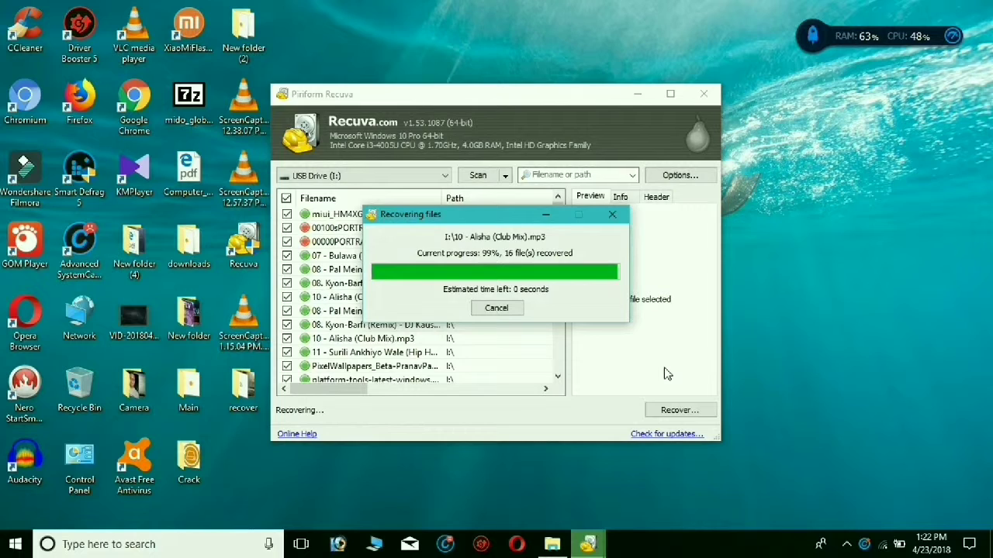
pyautogui.click(610, 387)
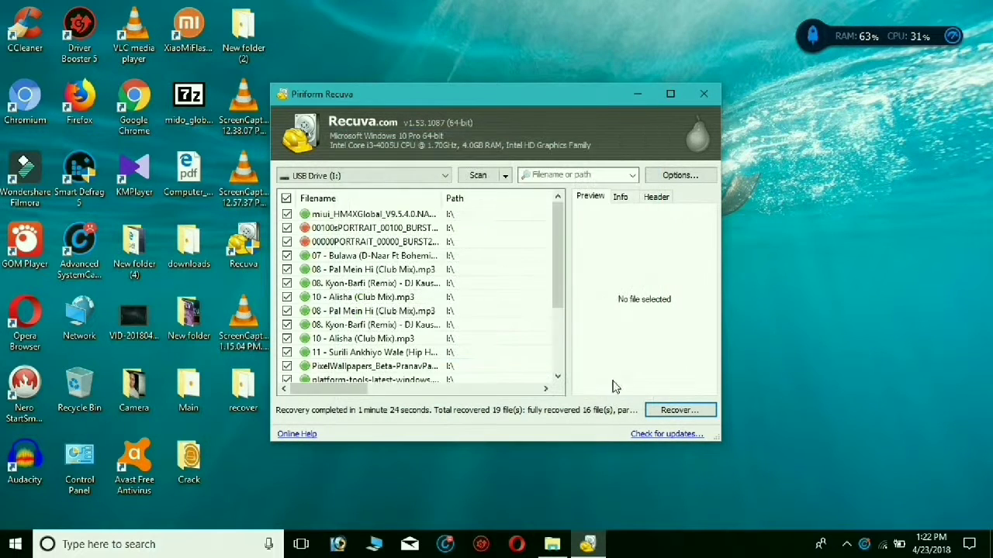
pyautogui.click(703, 94)
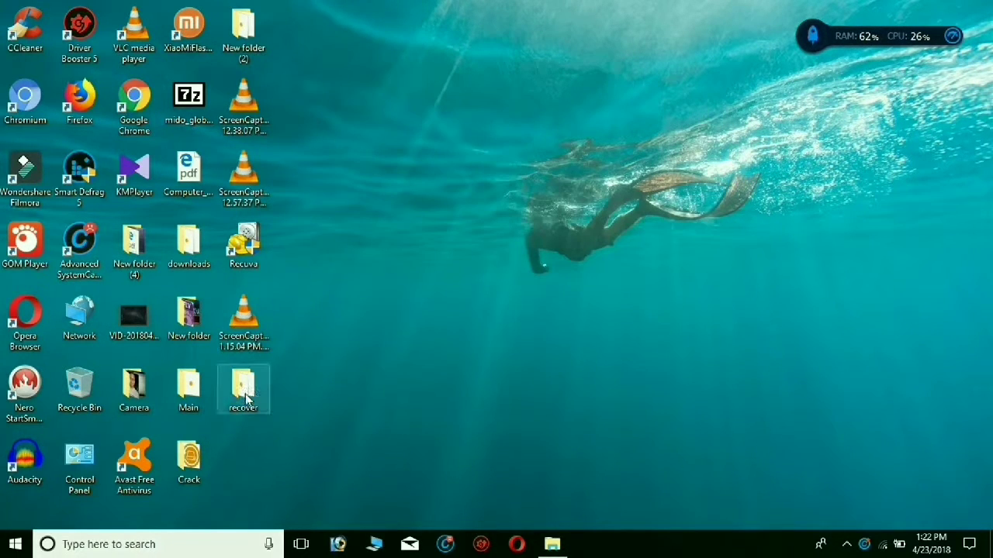
# Step: Check the recovered files in the desktop's recover folder, select them all to view their combined size and close the window
pyautogui.doubleClick(245, 400)
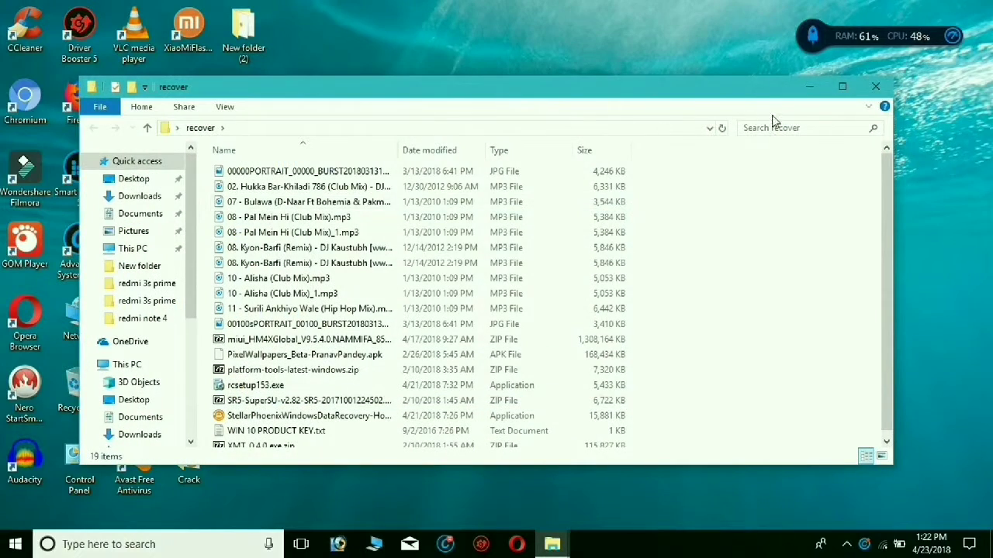
pyautogui.doubleClick(845, 87)
pyautogui.rightClick(698, 139)
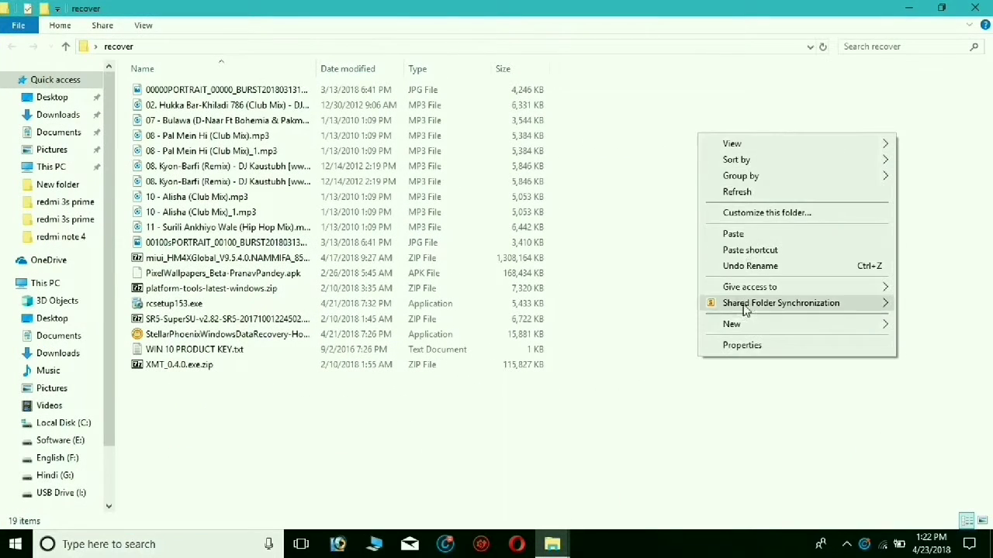
pyautogui.click(749, 192)
pyautogui.moveTo(204, 398); pyautogui.dragTo(516, 69)
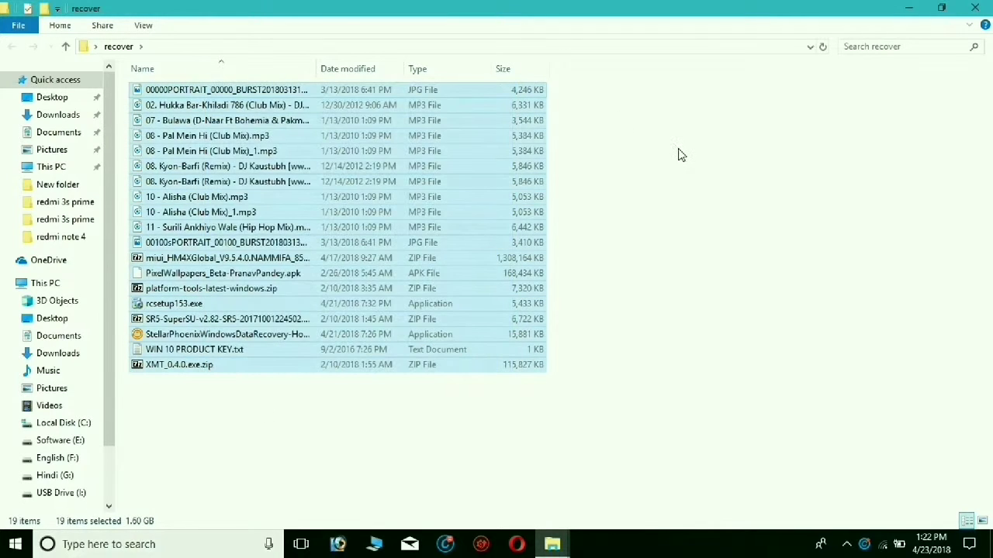
pyautogui.click(679, 155)
pyautogui.click(975, 8)
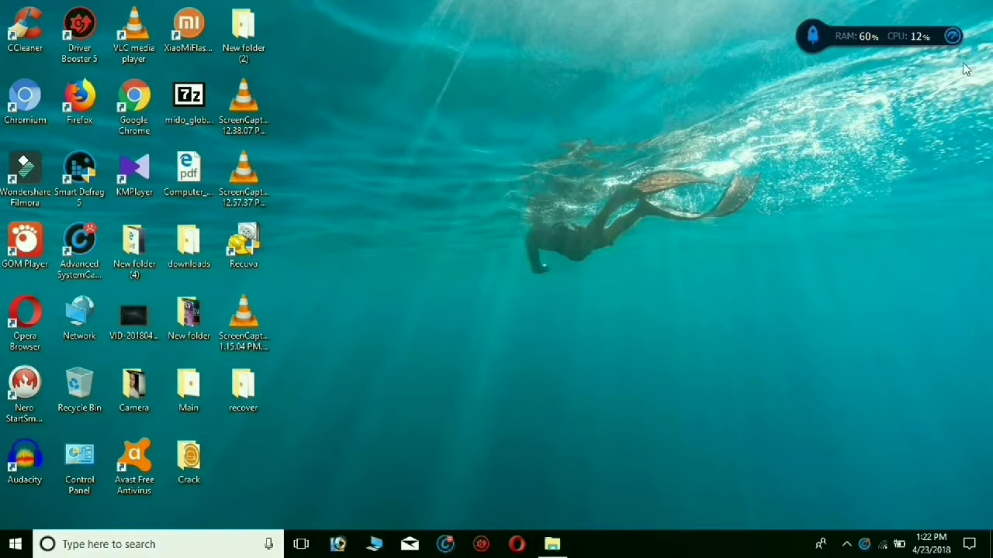
pyautogui.click(850, 544)
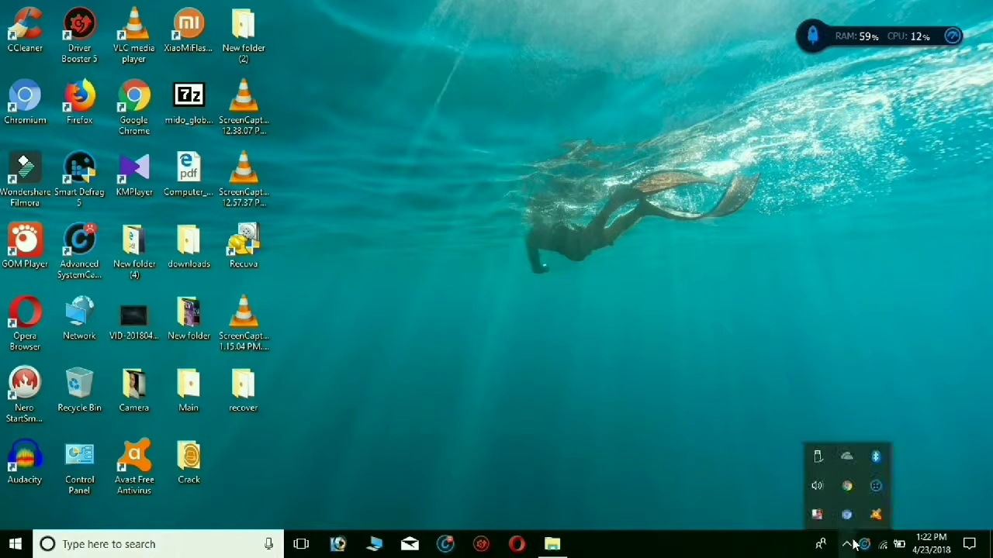
pyautogui.rightClick(817, 514)
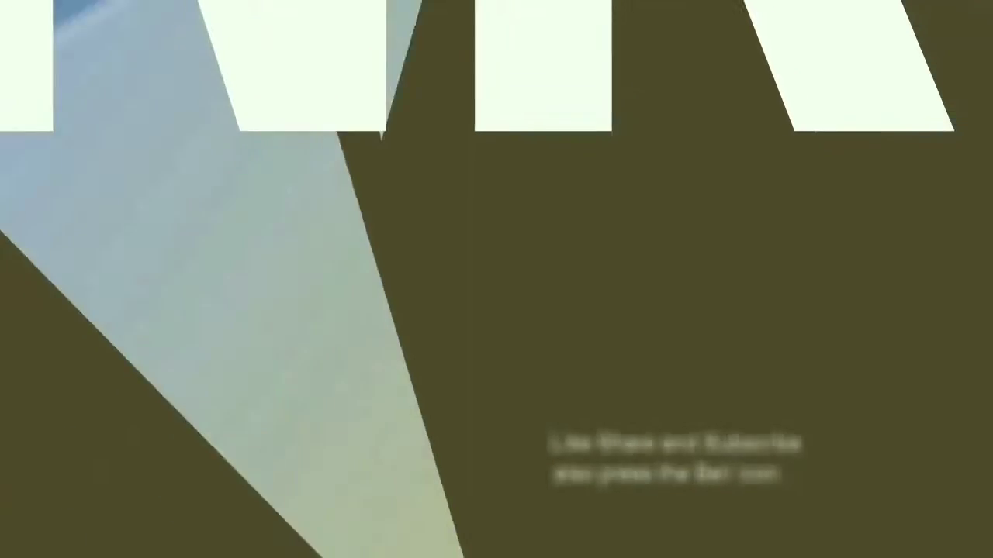